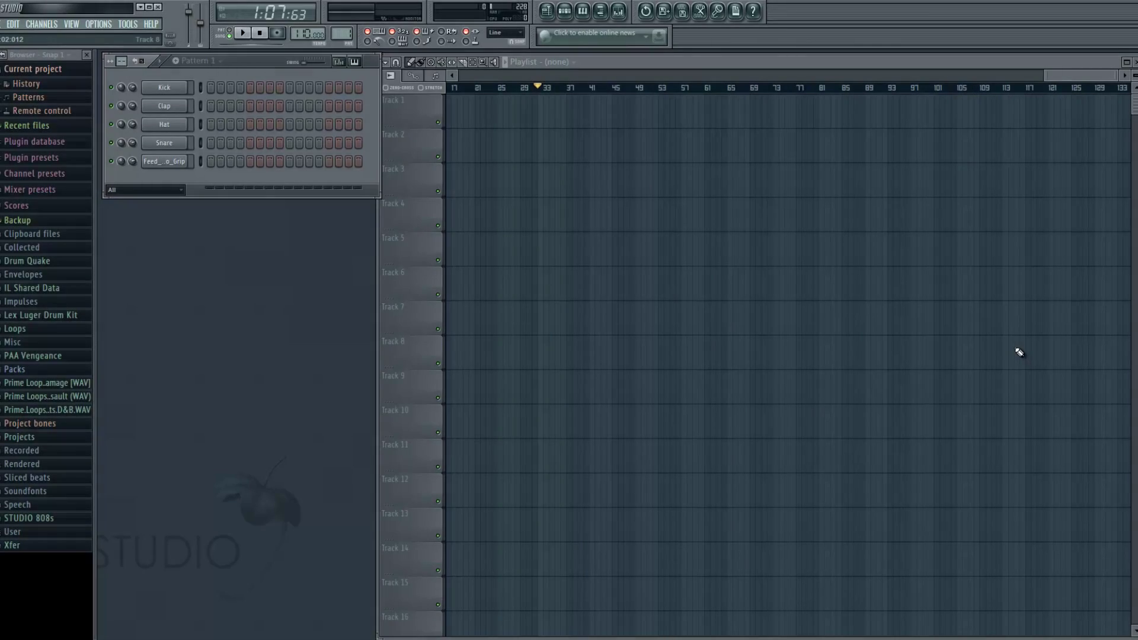
left_click_drag(1022, 74, 474, 74)
left_click_drag(1112, 75, 1085, 92)
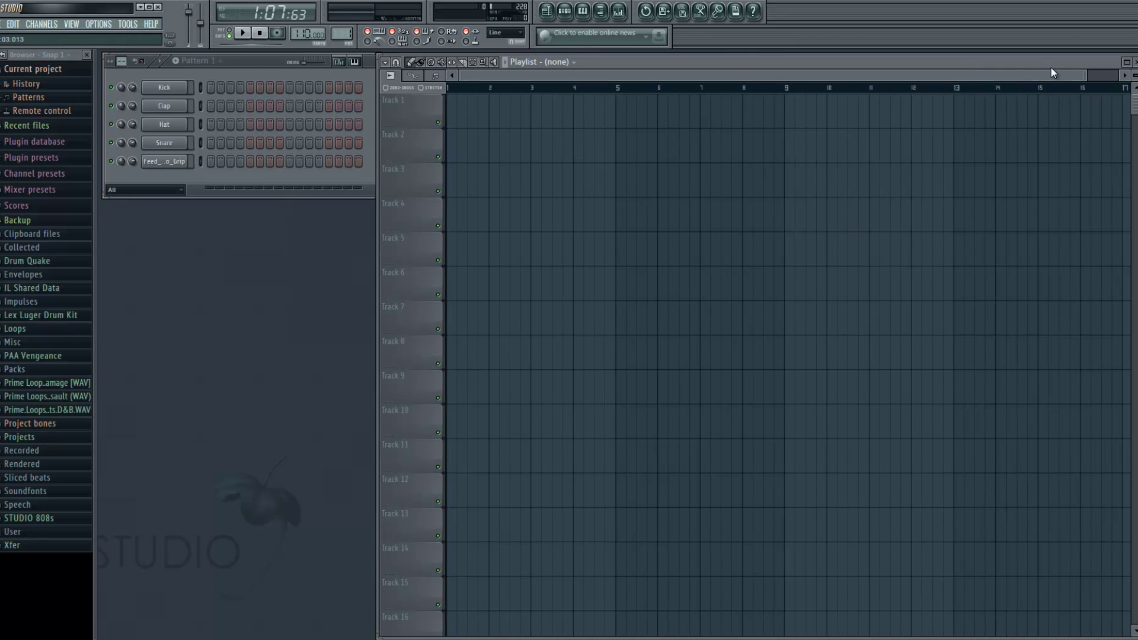
left_click_drag(662, 76, 527, 80)
- Check the Launchpad's output and input entries in the MIDI settings, including their ports and the controller type
left_click(108, 26)
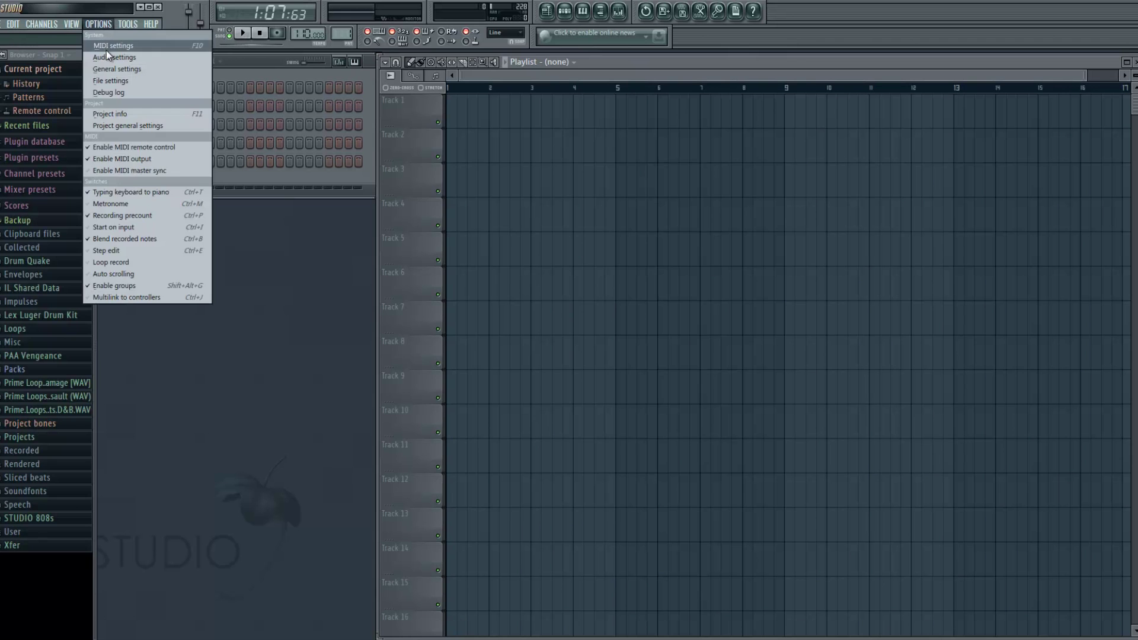
left_click(109, 46)
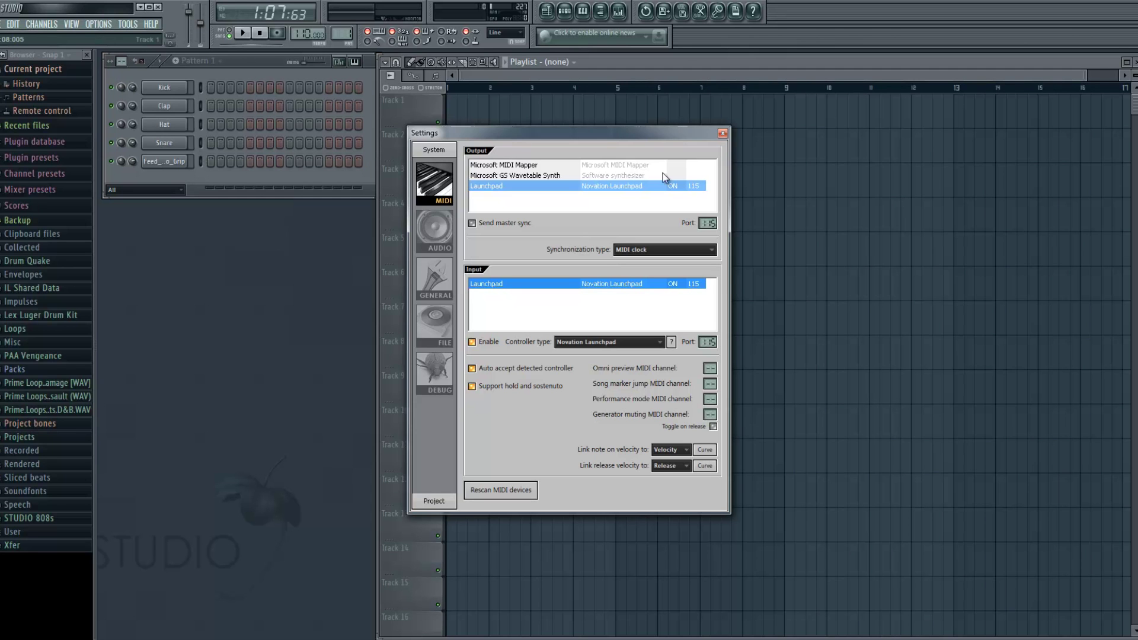
left_click(489, 187)
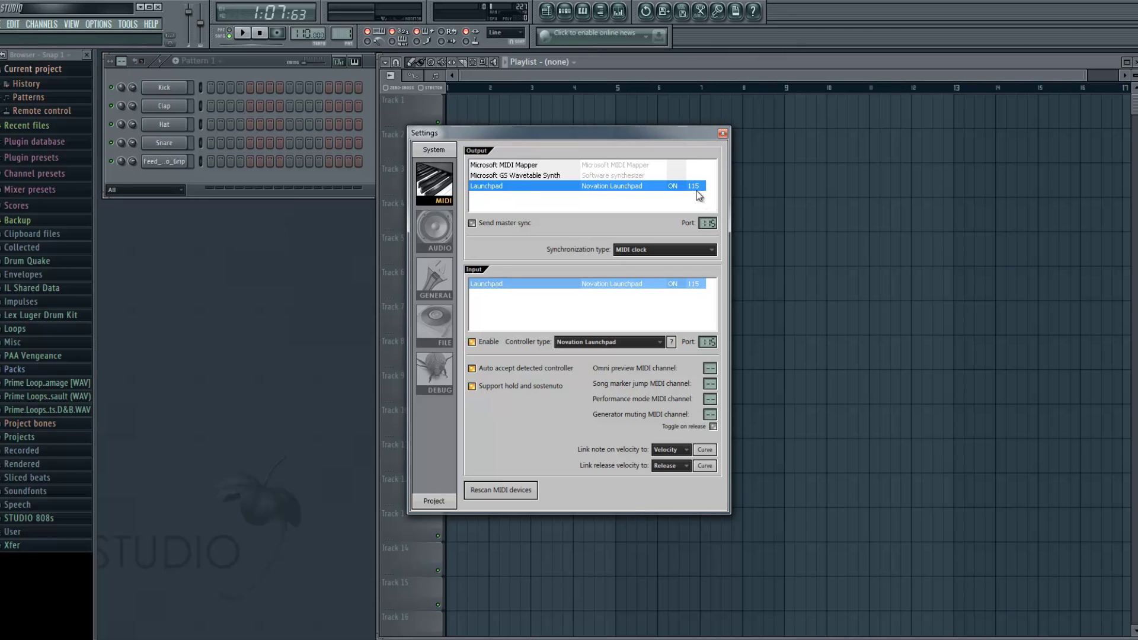
left_click(489, 284)
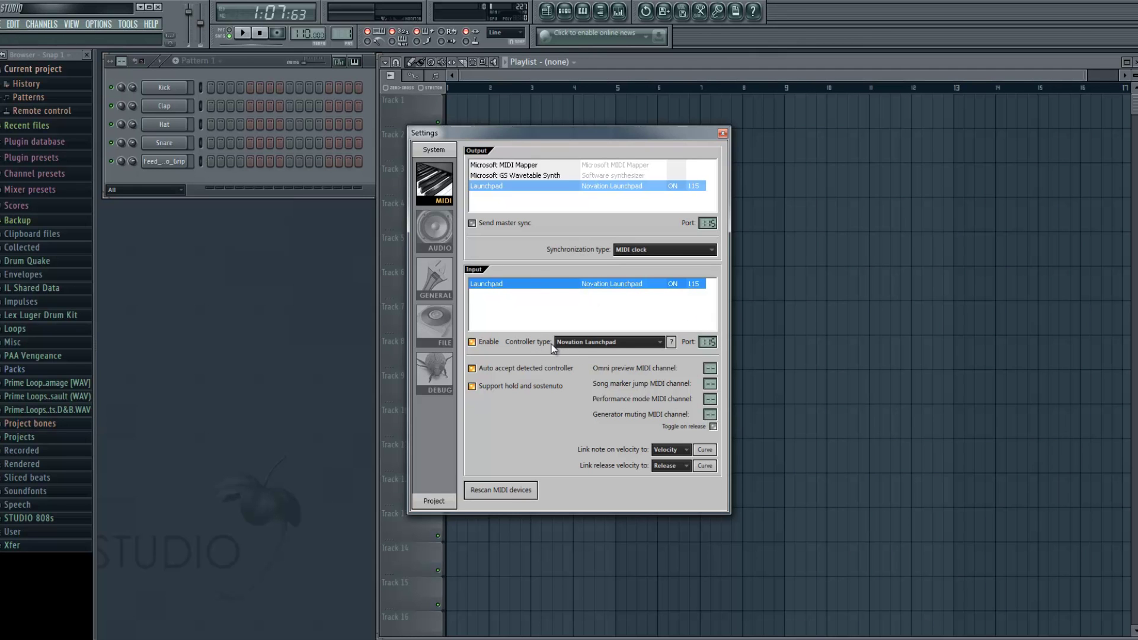
left_click(723, 133)
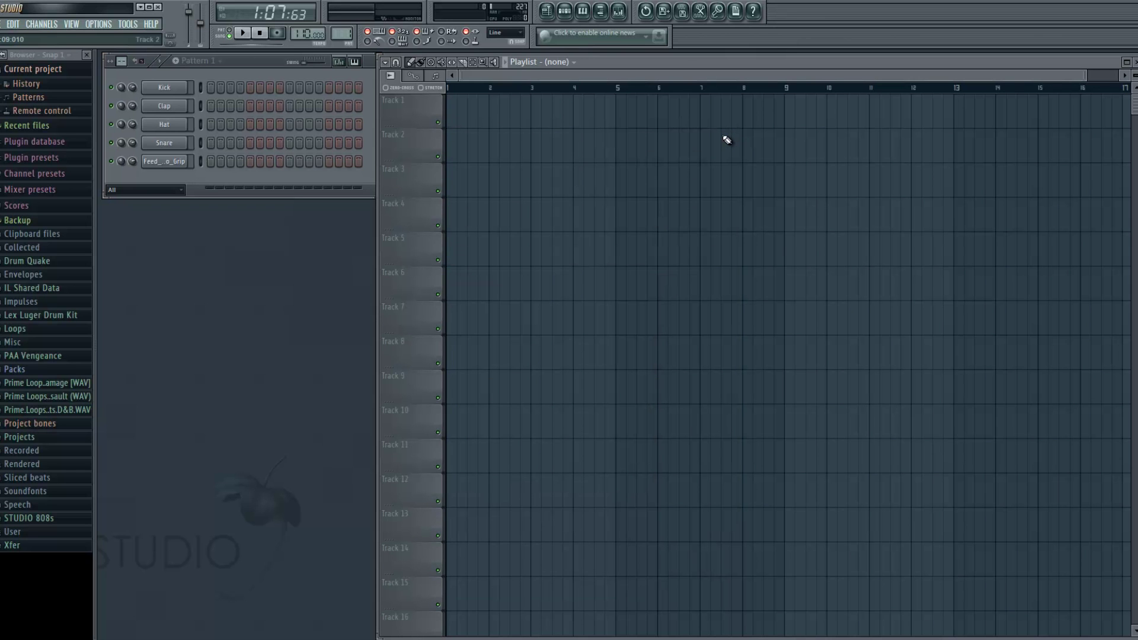
- Place the Feed_Me-No_Grip sample from its channel settings as an audio clip at the start of Track 1
left_click(164, 161)
left_click_drag(383, 450, 447, 112)
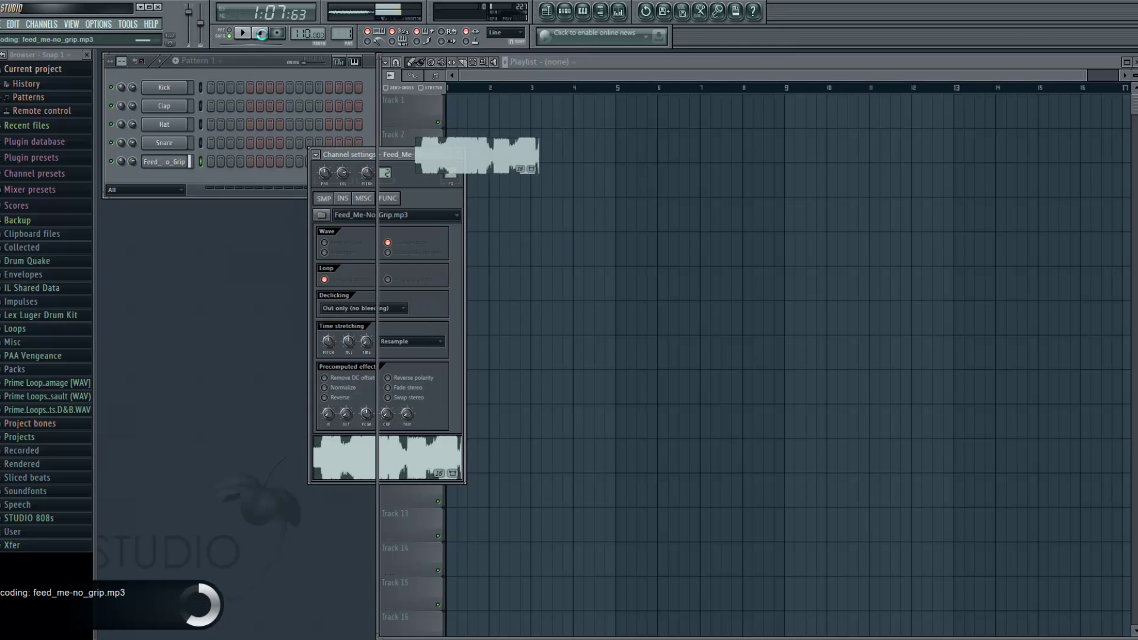
left_click(265, 37)
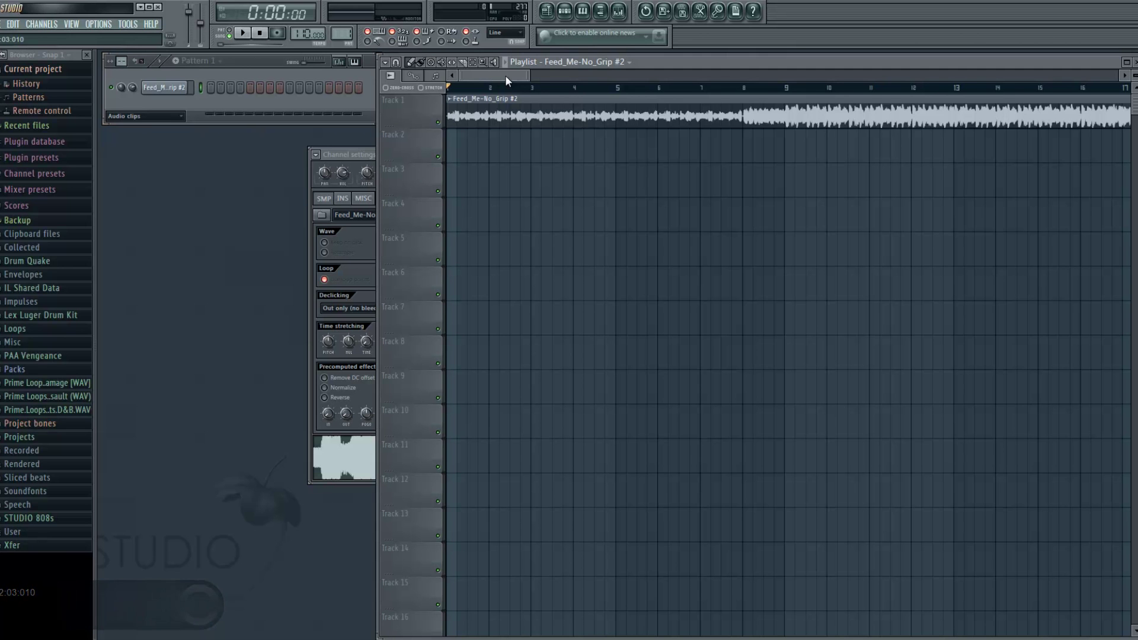
- Trim about eight bars off the start of the audio clip on Track 1 to remove the intro
left_click_drag(526, 77, 563, 77)
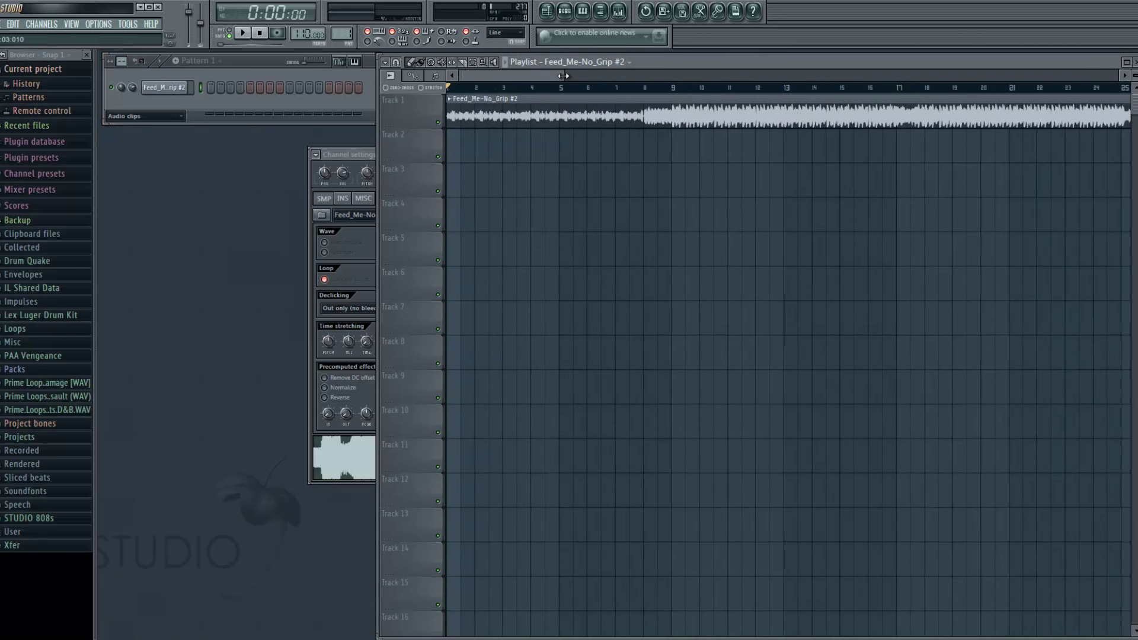
scroll(702, 181, "up", 4)
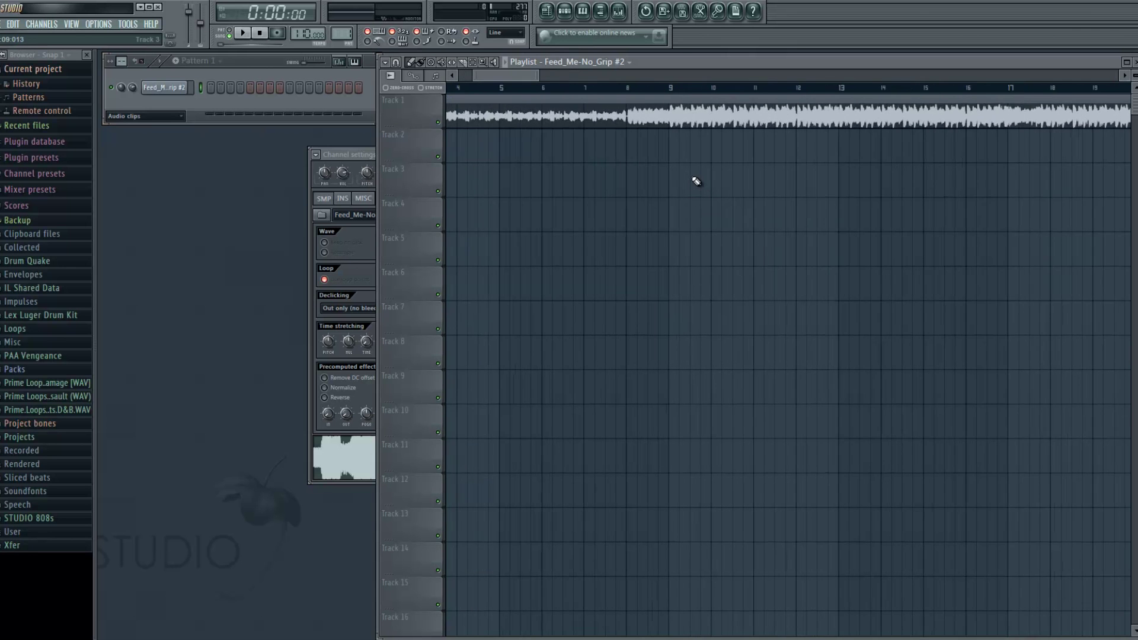
scroll(674, 187, "down", 6)
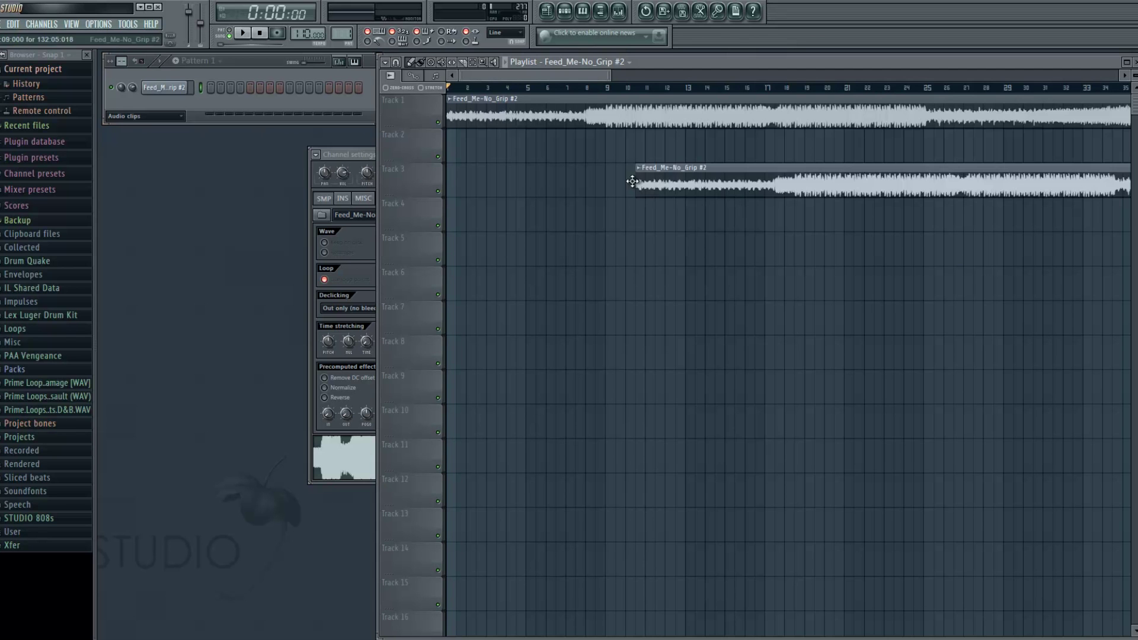
scroll(634, 153, "up", 4)
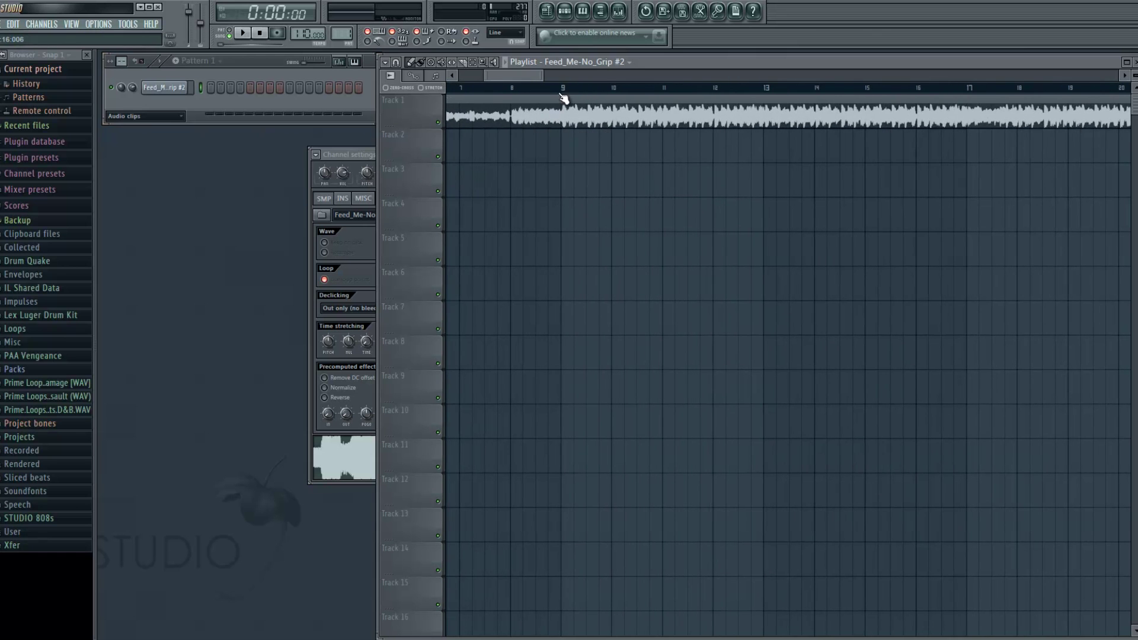
scroll(546, 89, "down", 4)
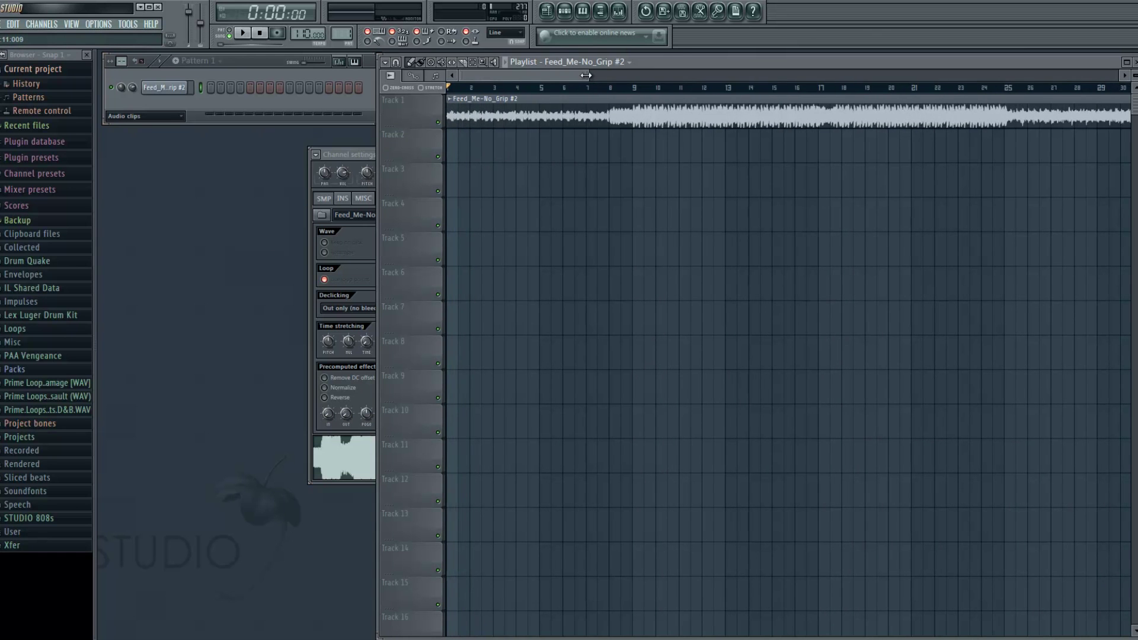
scroll(585, 75, "down", 3)
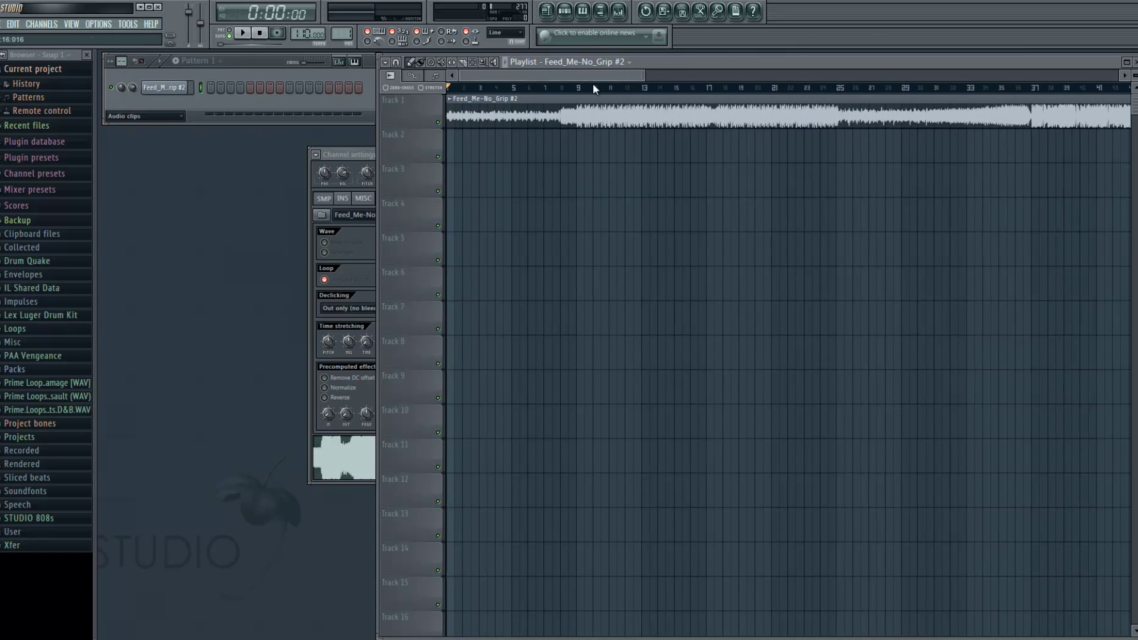
left_click_drag(644, 75, 549, 78)
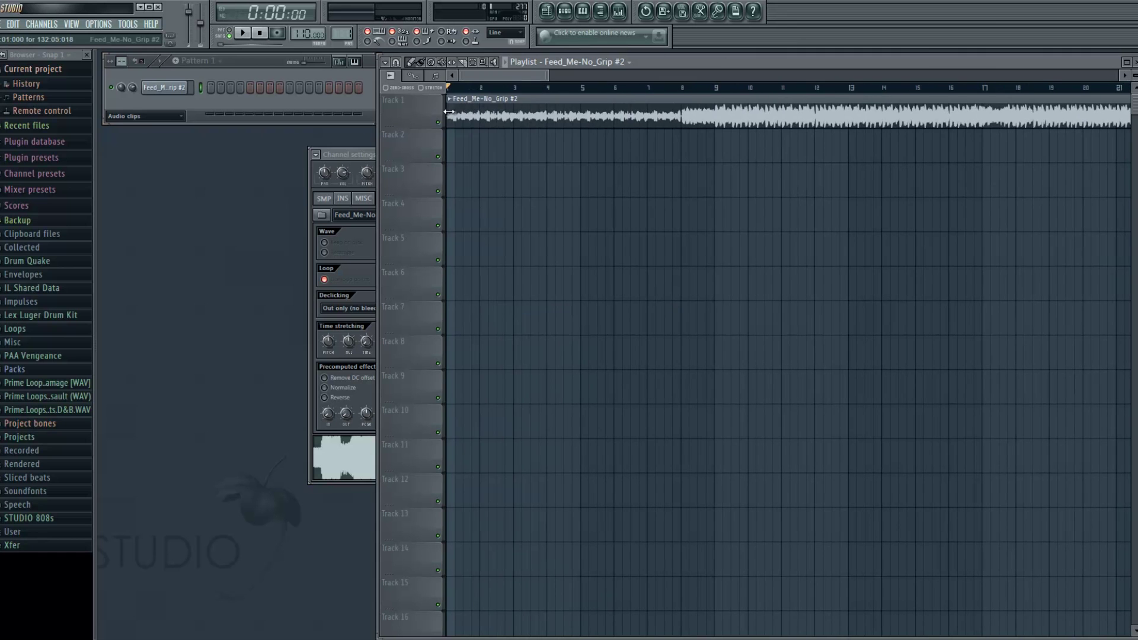
mouse_move(449, 112)
left_mouse_down()
mouse_move(697, 111)
mouse_move(605, 112)
mouse_move(645, 91)
mouse_move(762, 128)
left_mouse_up()
- Audition the cut point and fine-trim the clip's start to the first peak of the beat
scroll(605, 97, "up", 6)
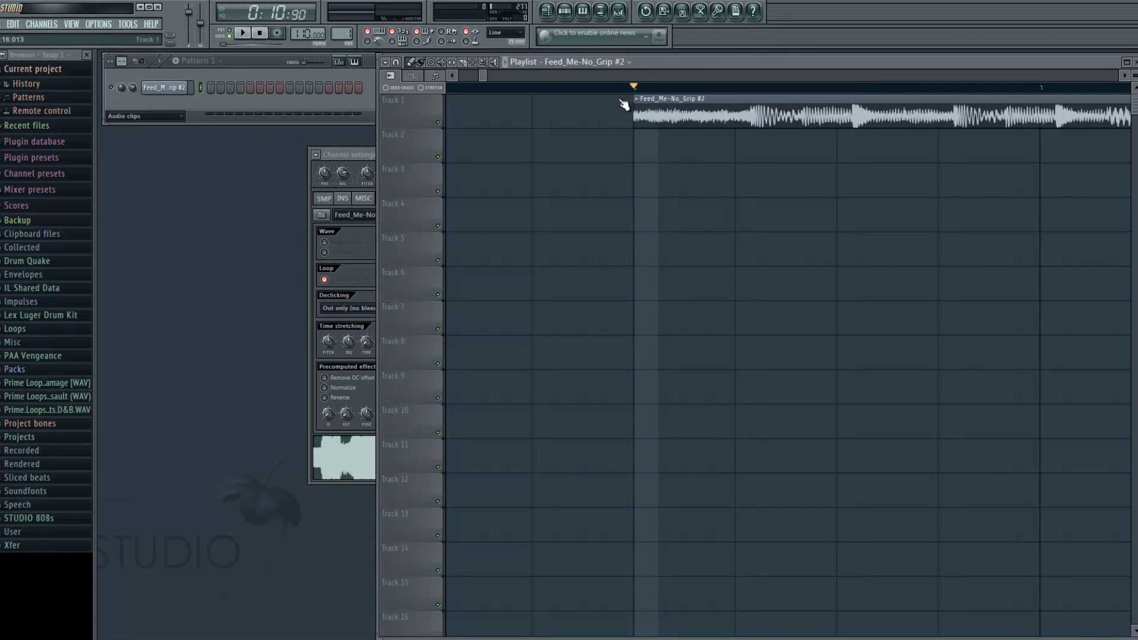
key("space")
key("space")
key("F10")
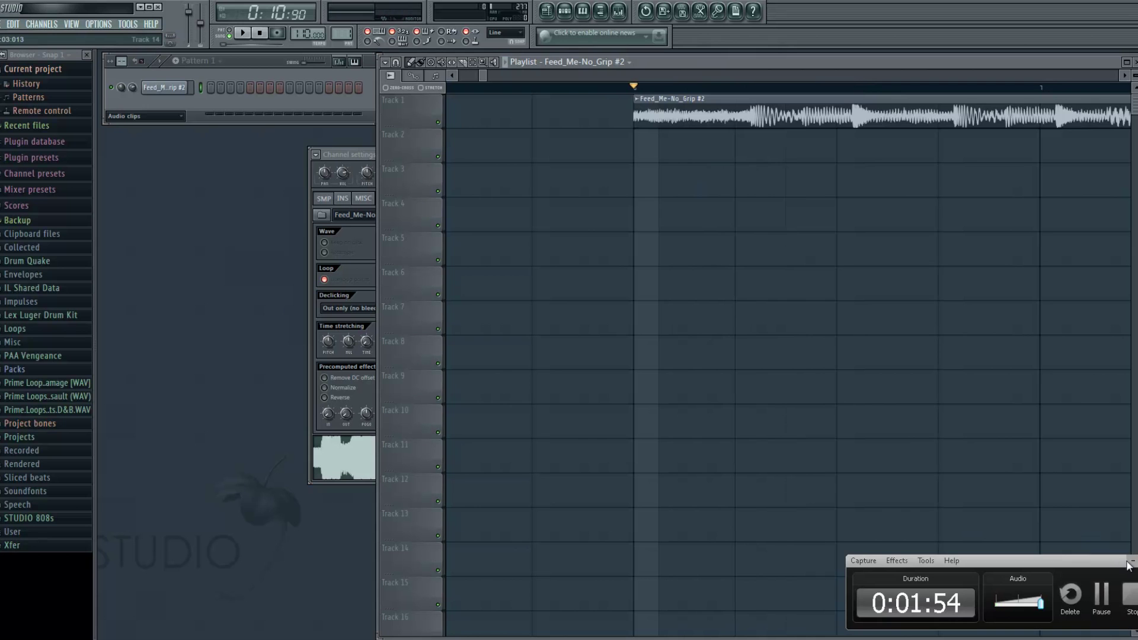
left_click(1133, 560)
left_click_drag(635, 118, 655, 102)
scroll(655, 106, "up", 1)
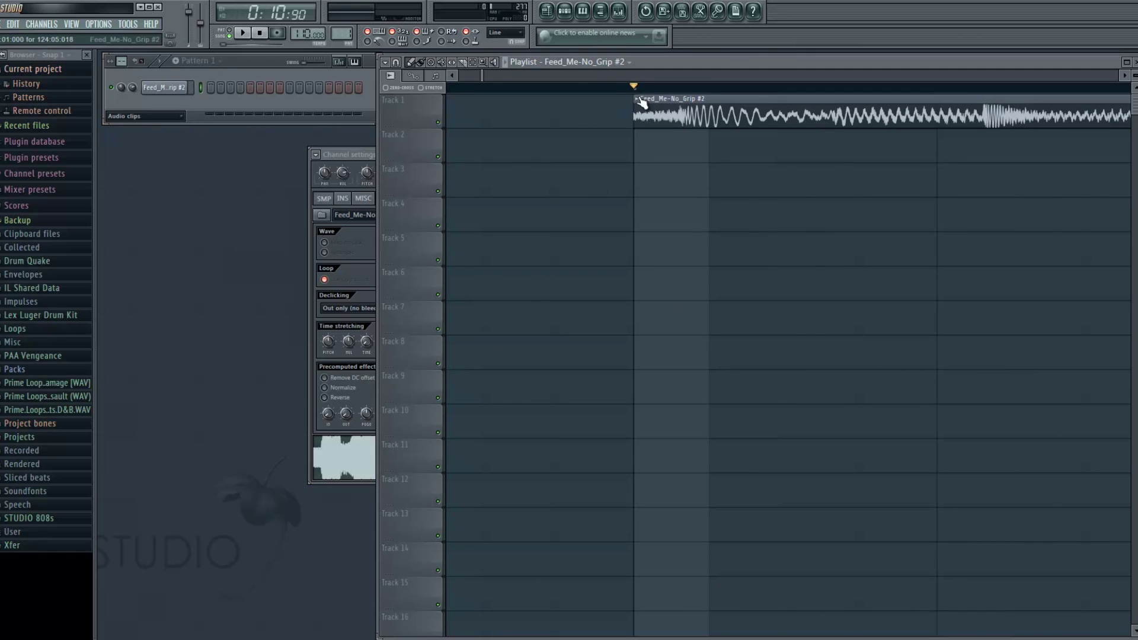
scroll(636, 104, "down", 2)
scroll(638, 106, "up", 2)
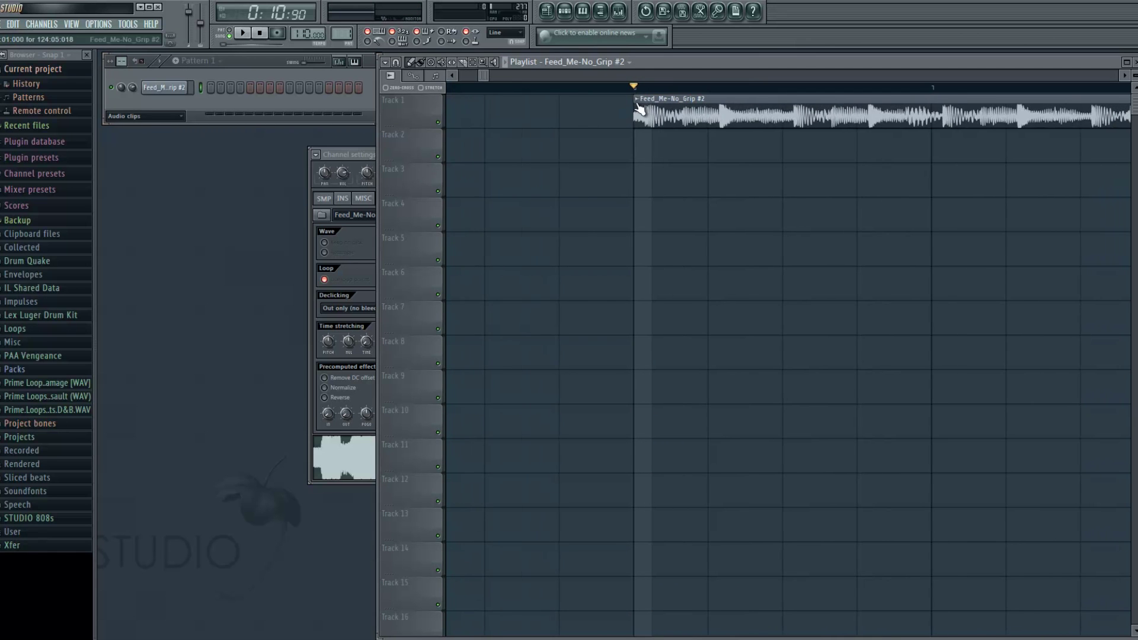
scroll(641, 95, "up", 1)
left_click_drag(635, 116, 663, 118)
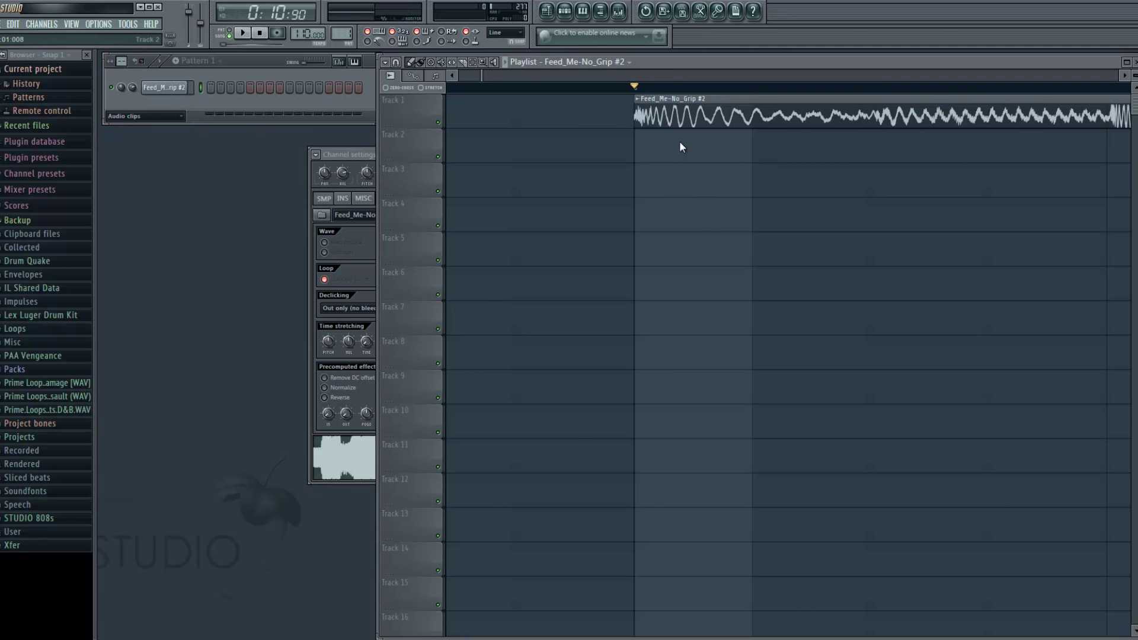
mouse_move(640, 117)
left_mouse_down()
mouse_move(678, 114)
mouse_move(646, 121)
left_mouse_up()
- Move the trimmed clip to the very start of Track 1 and play it briefly to check the timing
mouse_move(483, 74)
left_mouse_down()
mouse_move(550, 72)
mouse_move(435, 72)
mouse_move(461, 73)
left_mouse_up()
left_click_drag(658, 108, 465, 83)
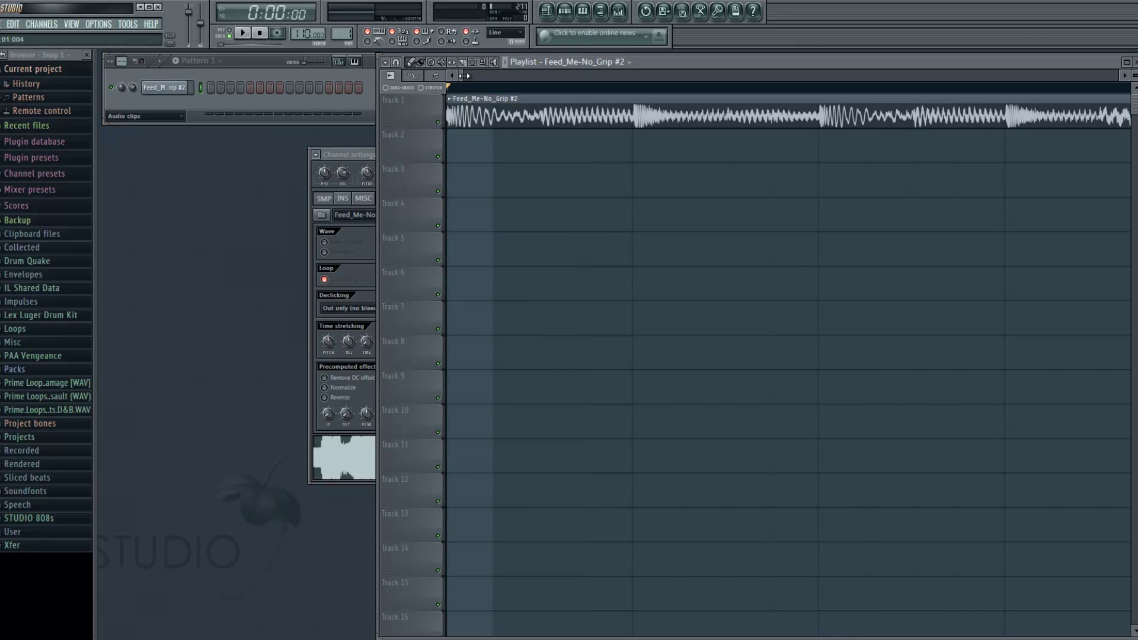
key("space")
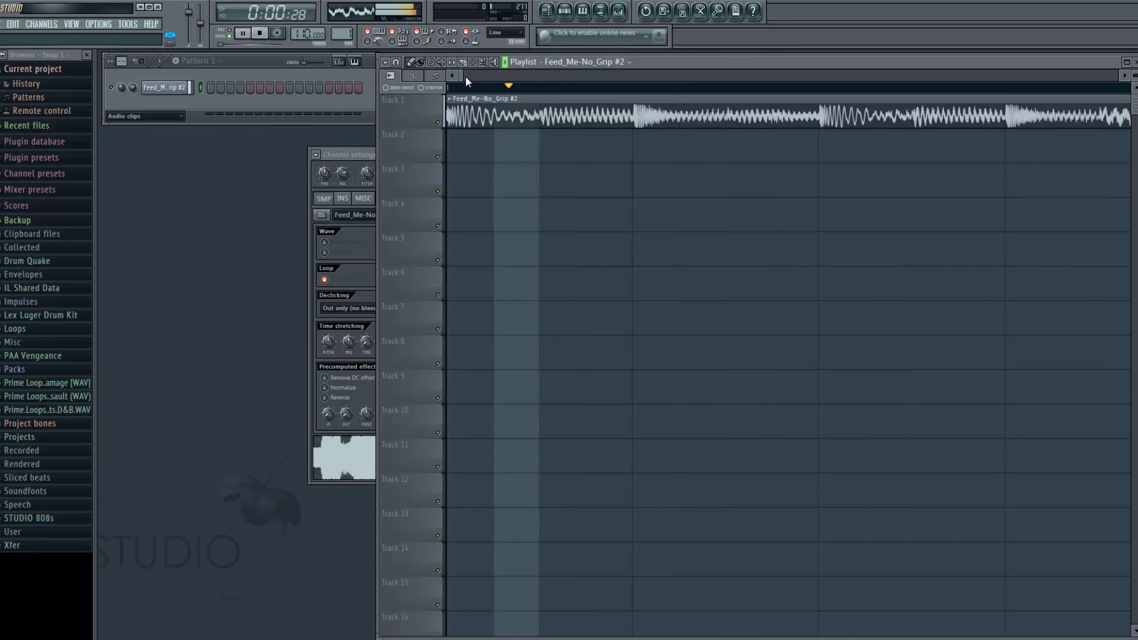
key("space")
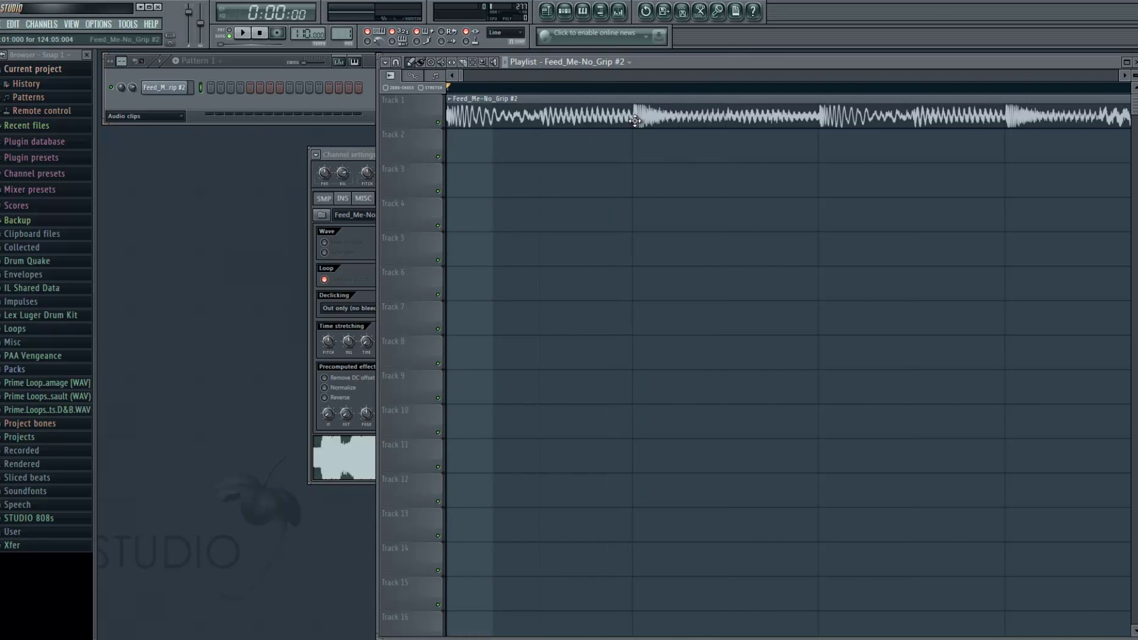
scroll(635, 120, "up", 2, "ctrl")
scroll(646, 117, "down", 3, "ctrl")
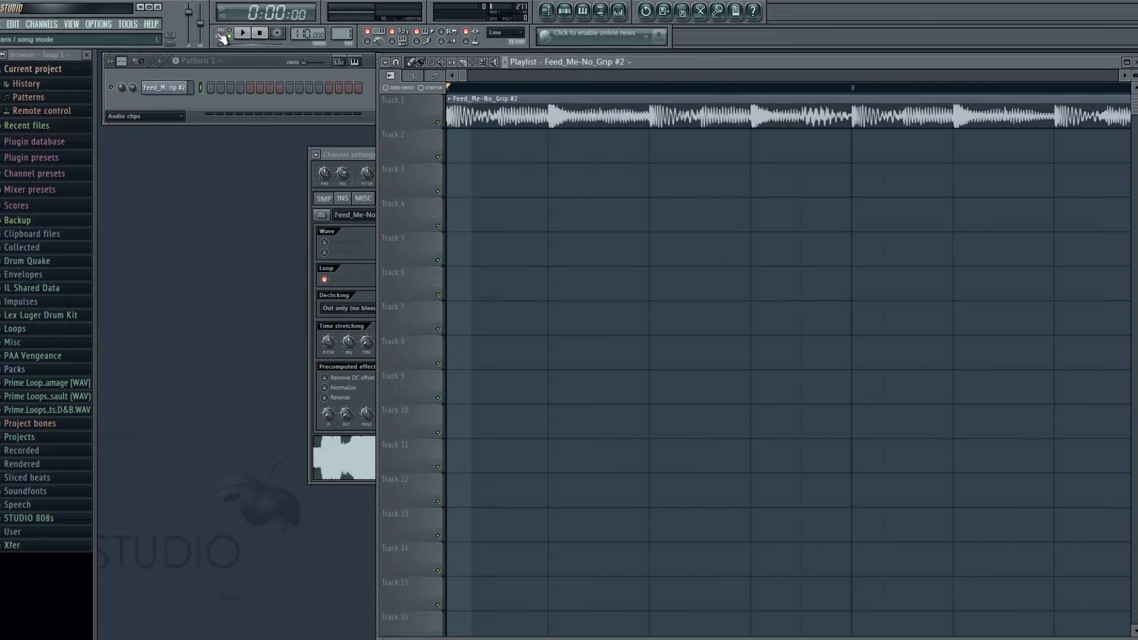
- Try a mismatched project tempo against the clip's beats on the grid and restore the tempo that lines up
left_click_drag(305, 35, 309, 620)
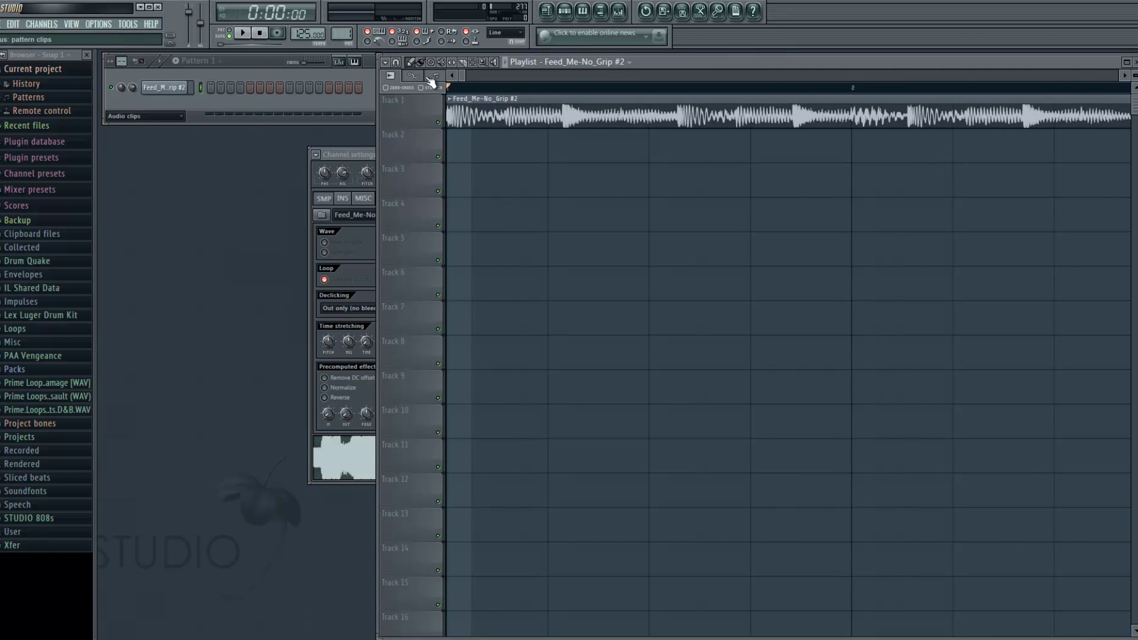
mouse_move(464, 82)
left_mouse_down()
mouse_move(453, 100)
mouse_move(468, 76)
mouse_move(455, 76)
left_mouse_up()
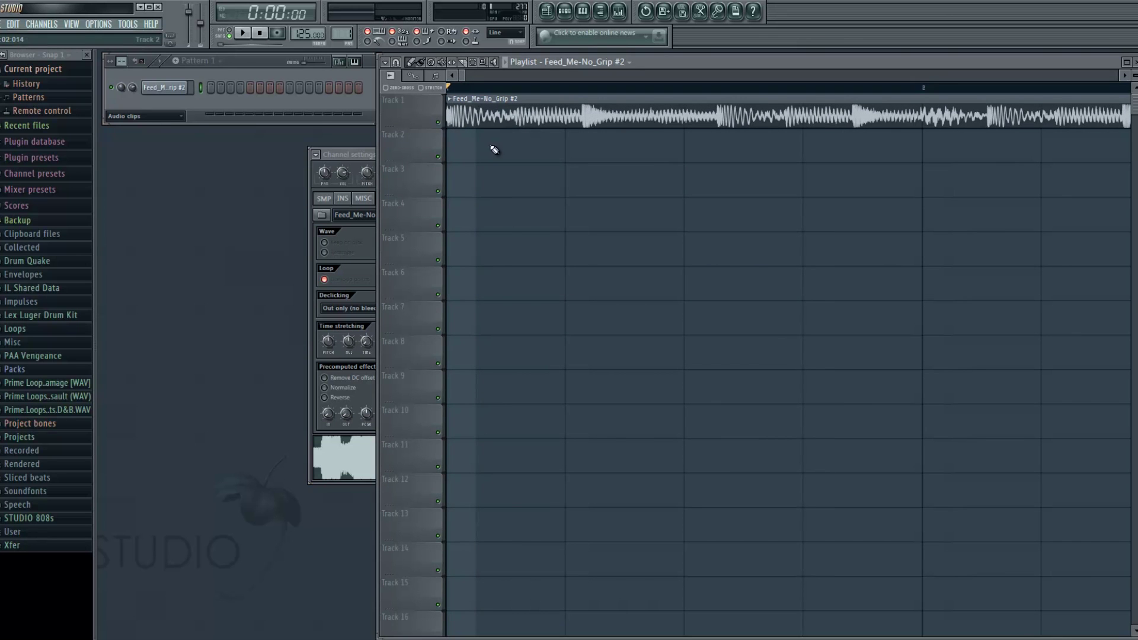
left_click(479, 62)
left_click_drag(564, 87, 468, 90)
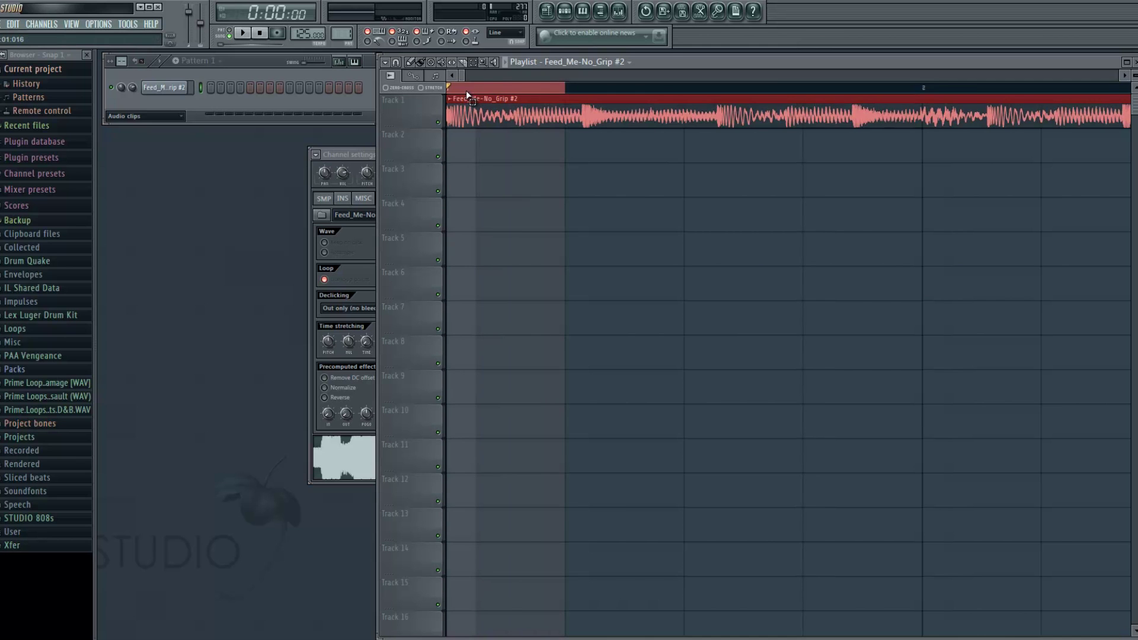
left_click(451, 86)
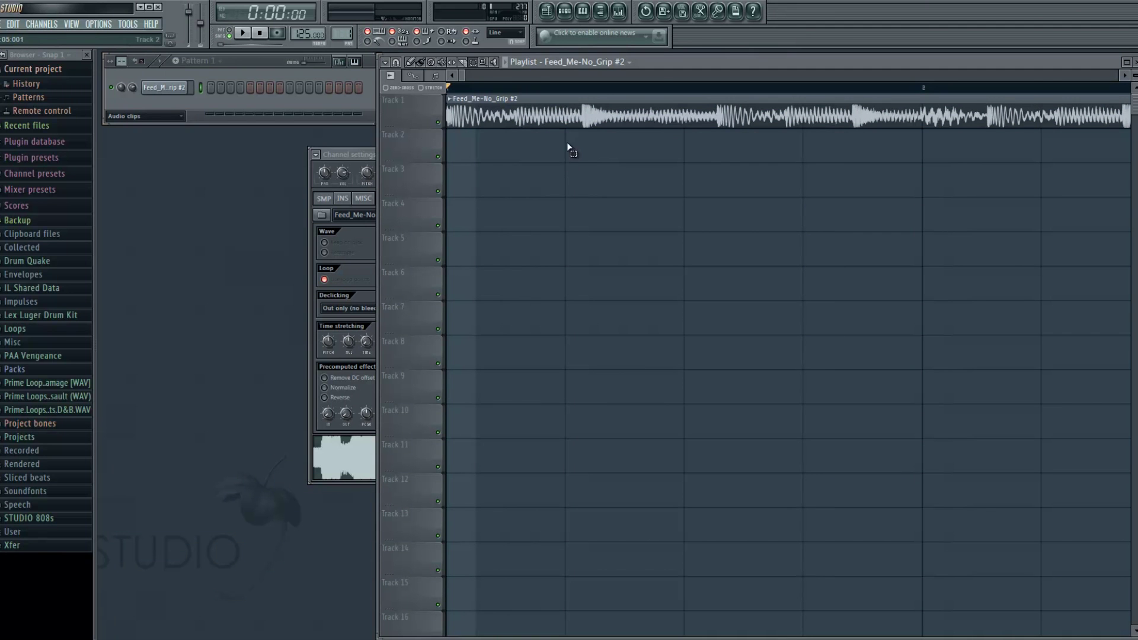
left_click(410, 61)
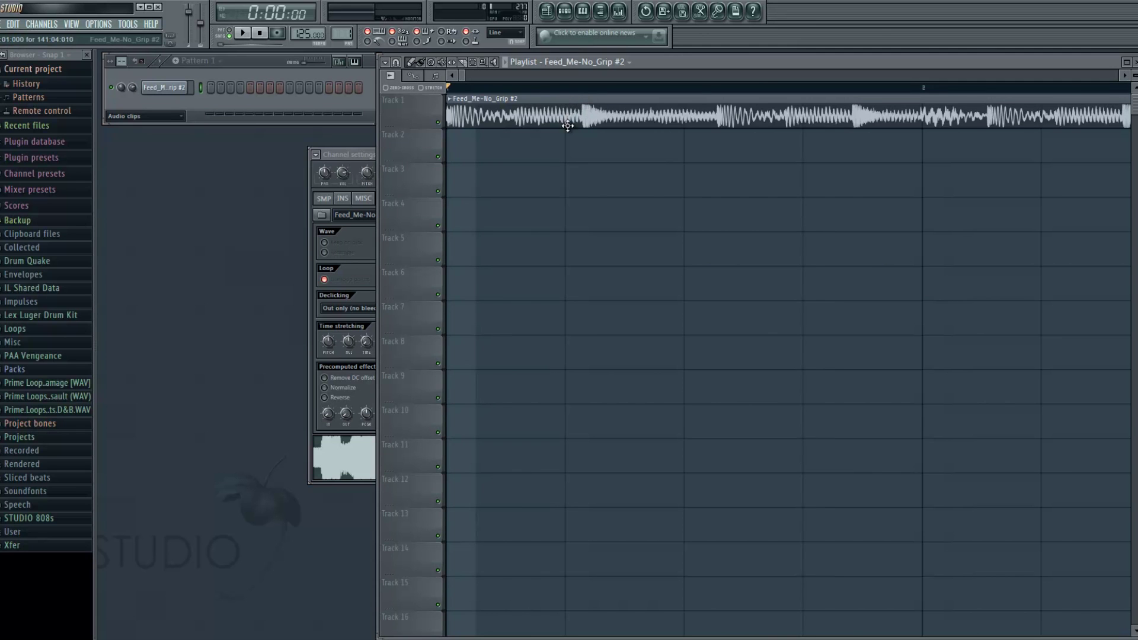
left_click_drag(301, 33, 313, 70)
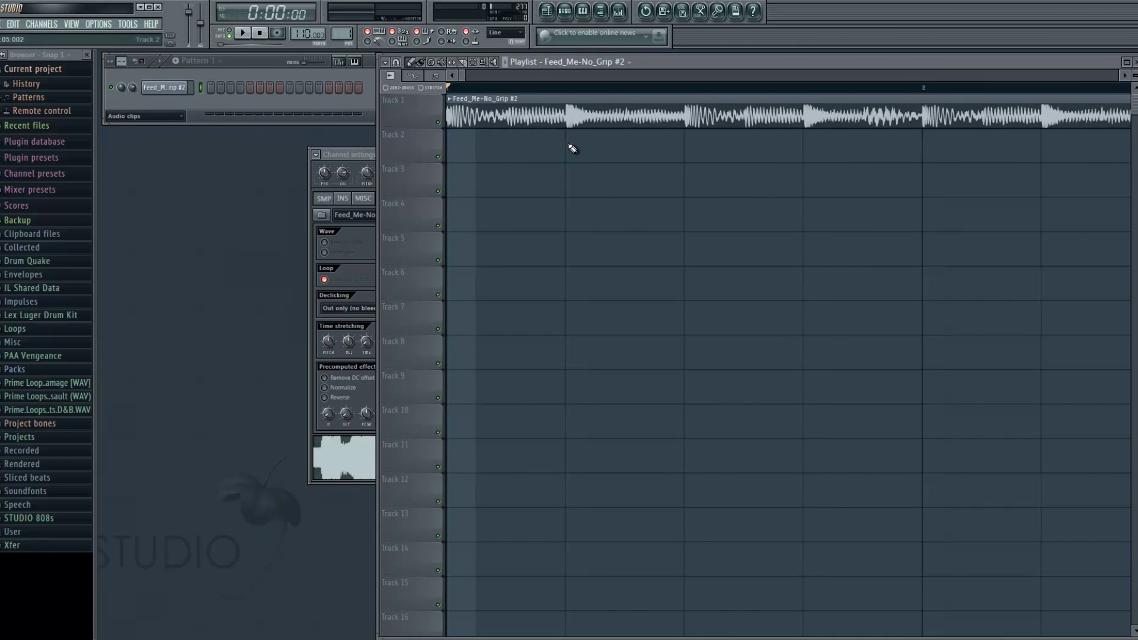
- Examine whether the clip's beats line up with the grid lines further along the song
left_click_drag(467, 77, 499, 76)
scroll(682, 130, "up", 5)
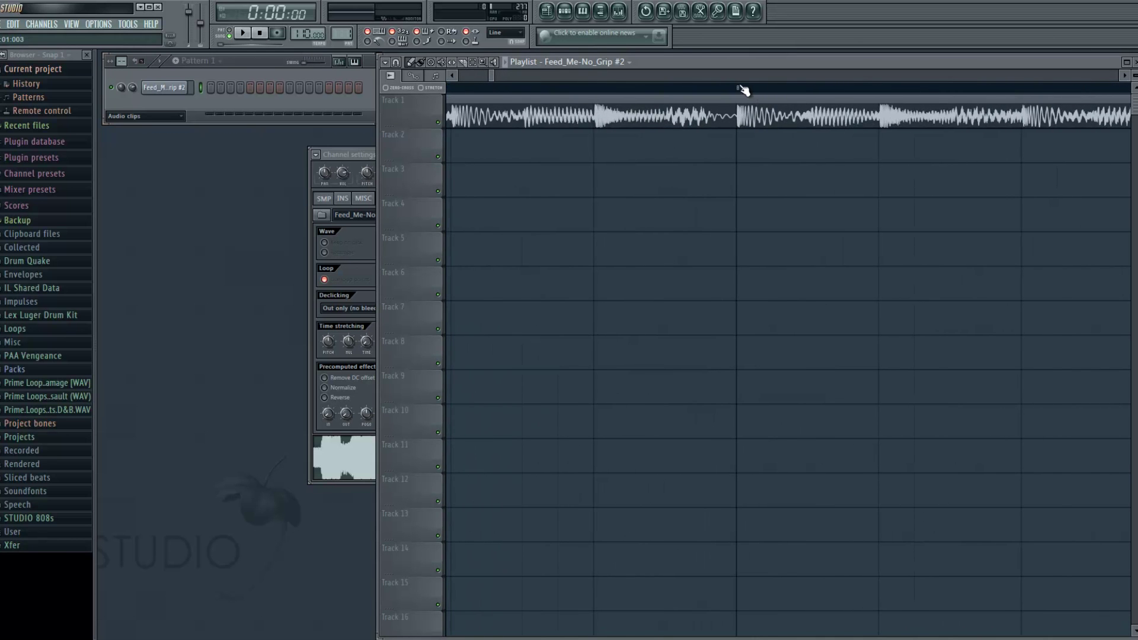
left_click_drag(744, 92, 841, 93)
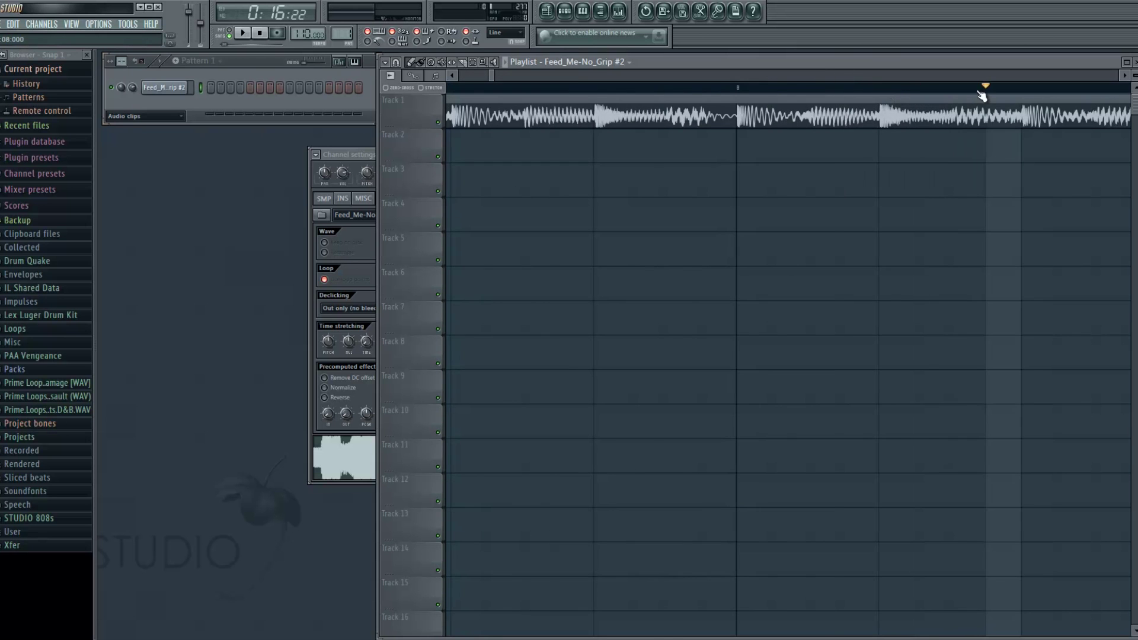
- Set the global snap to Beat for editing the clip from the start of the playlist
mouse_move(492, 73)
left_mouse_down()
mouse_move(535, 75)
mouse_move(445, 75)
mouse_move(518, 75)
mouse_move(480, 78)
left_mouse_up()
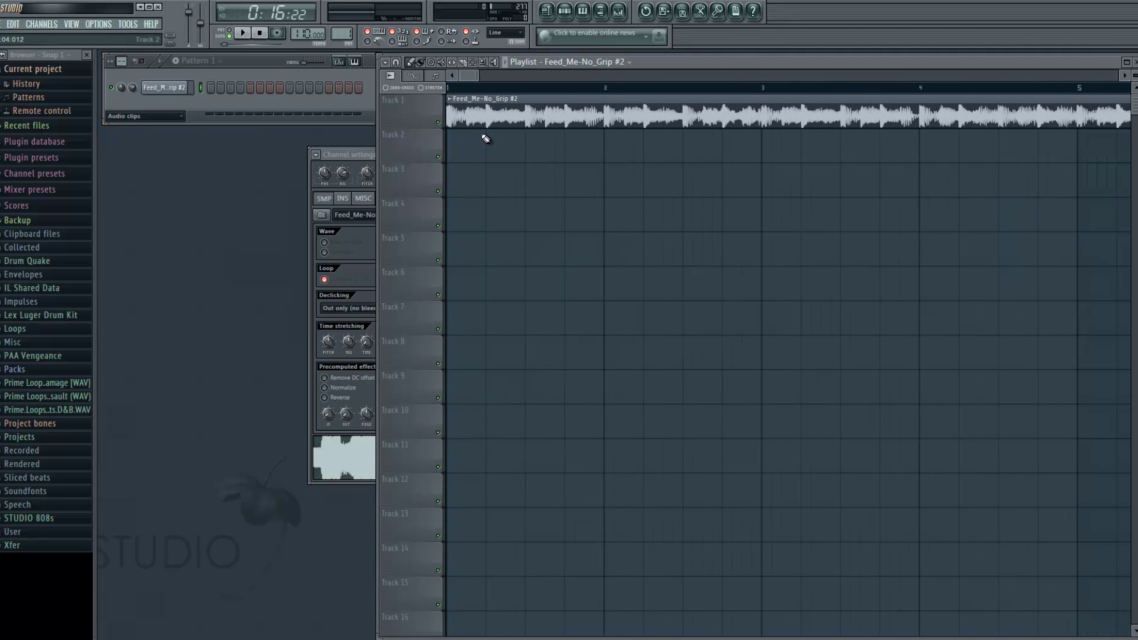
left_click(507, 34)
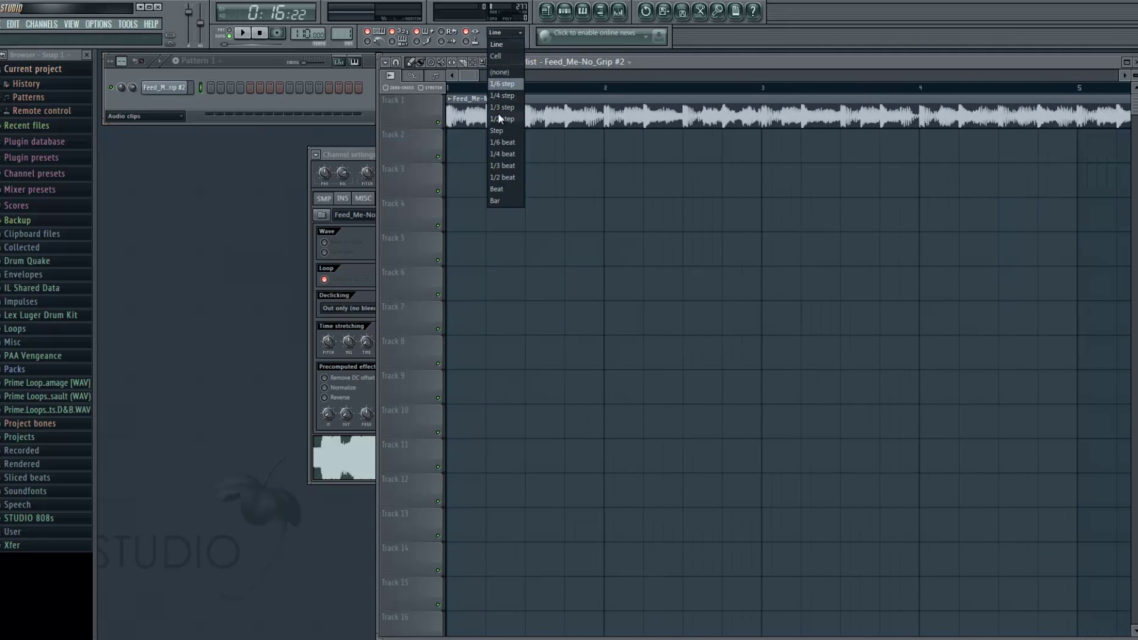
left_click(501, 189)
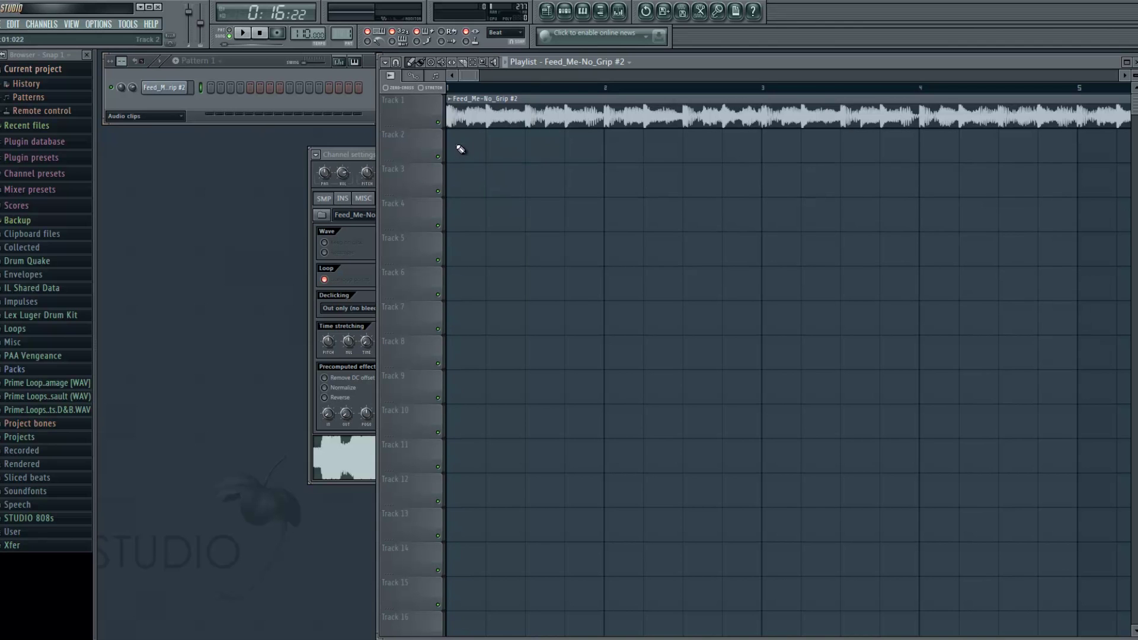
- Try the Bar option for the global snap, and set the snap to Line
left_click(504, 34)
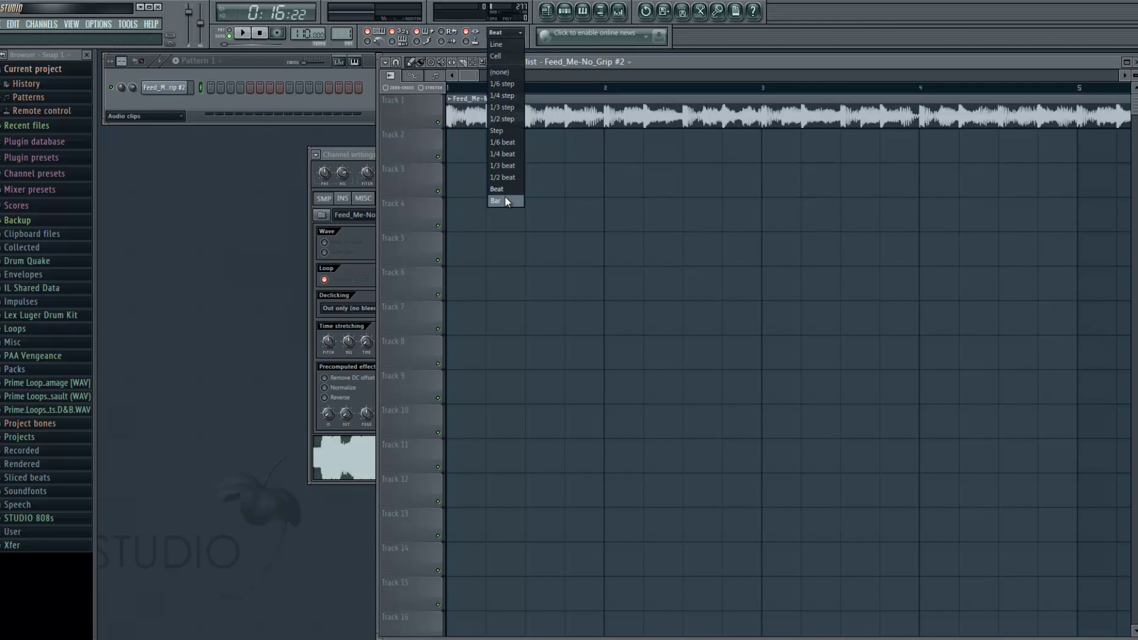
left_click(504, 196)
left_click(506, 33)
left_click(506, 45)
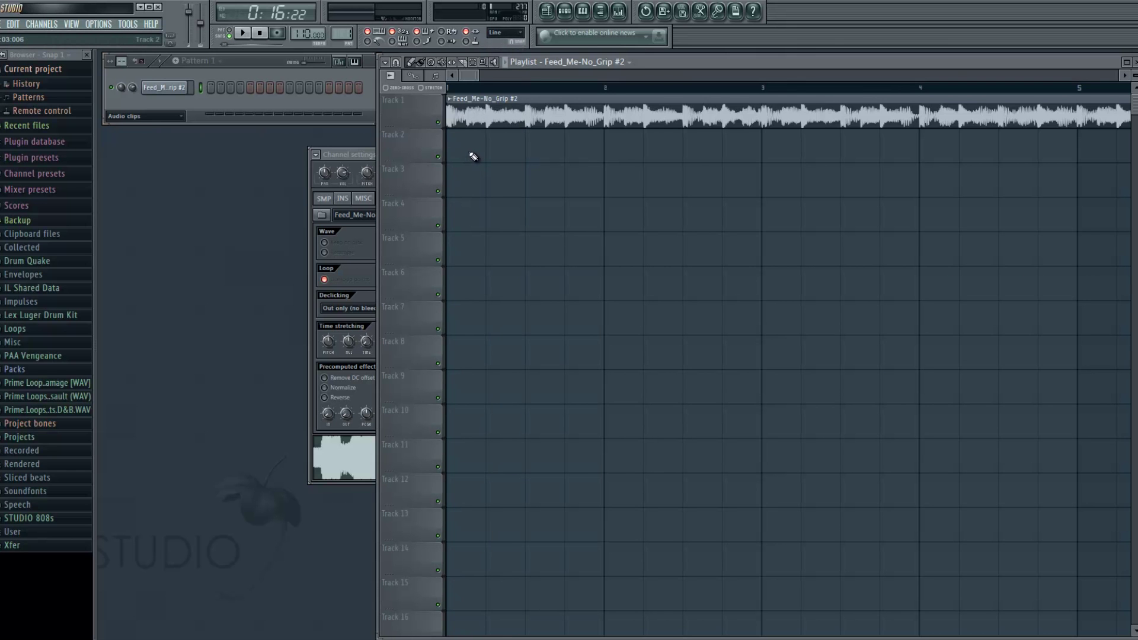
left_click_drag(478, 73, 485, 73)
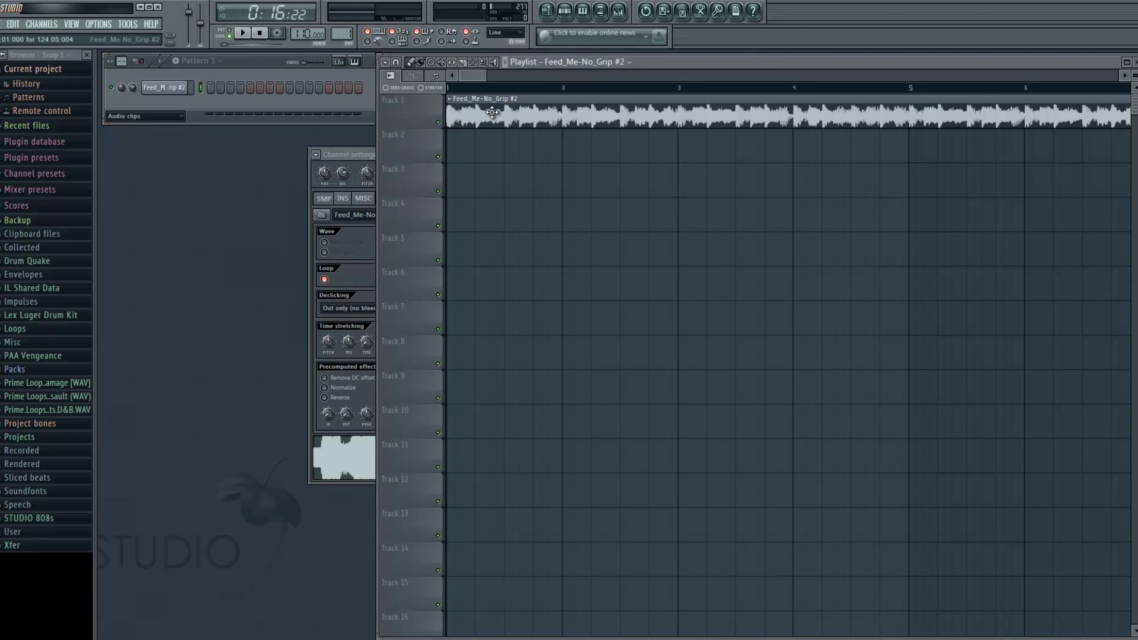
- Compare the Beat and Bar snap grids on the playlist, and return the global snap to Line
left_click(504, 32)
left_click(500, 189)
left_click(505, 32)
left_click(499, 204)
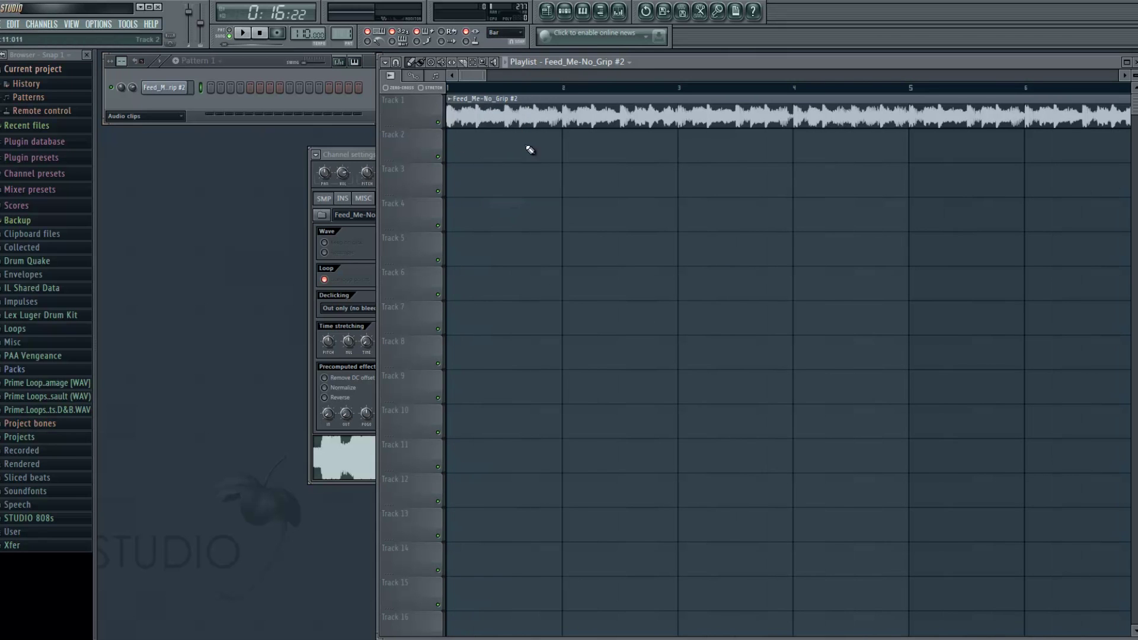
left_click(505, 32)
left_click(503, 44)
left_click_drag(489, 89, 459, 95)
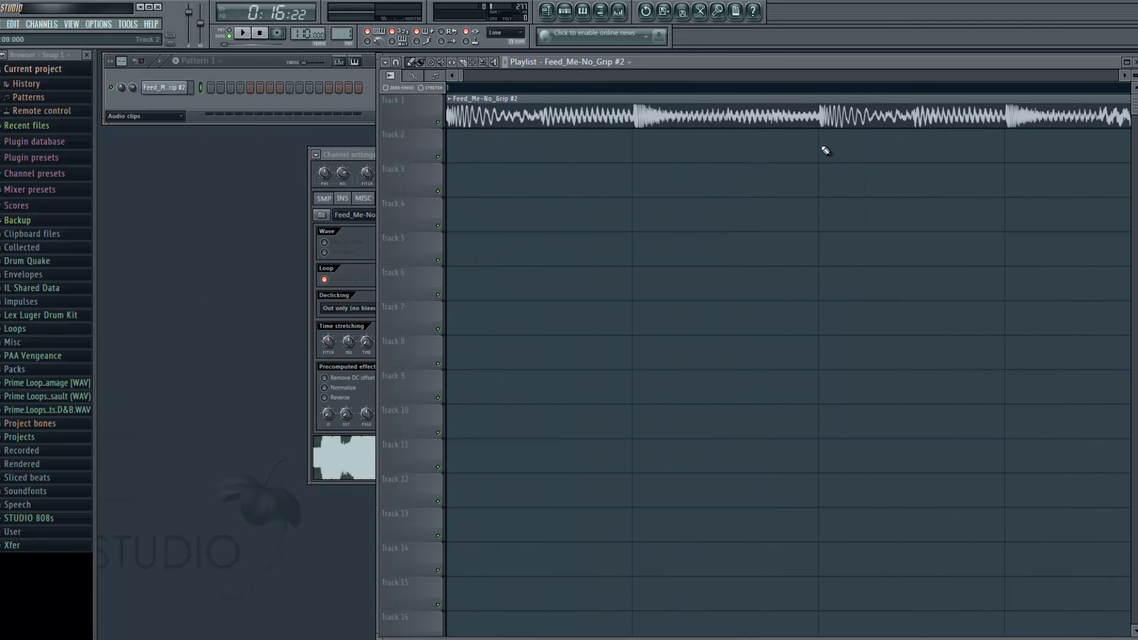
- Show all channel groups in the step sequencer and bring the song section around bar 29 into view
left_click_drag(461, 79, 670, 77)
left_click(148, 116)
left_click(137, 123)
scroll(743, 97, "up", 10)
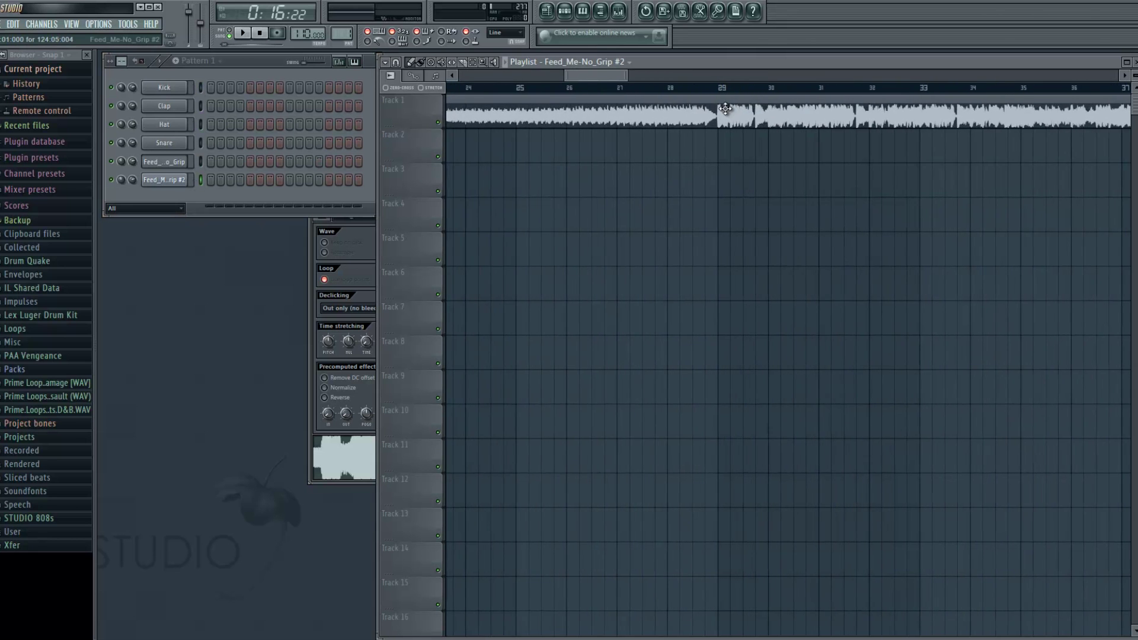
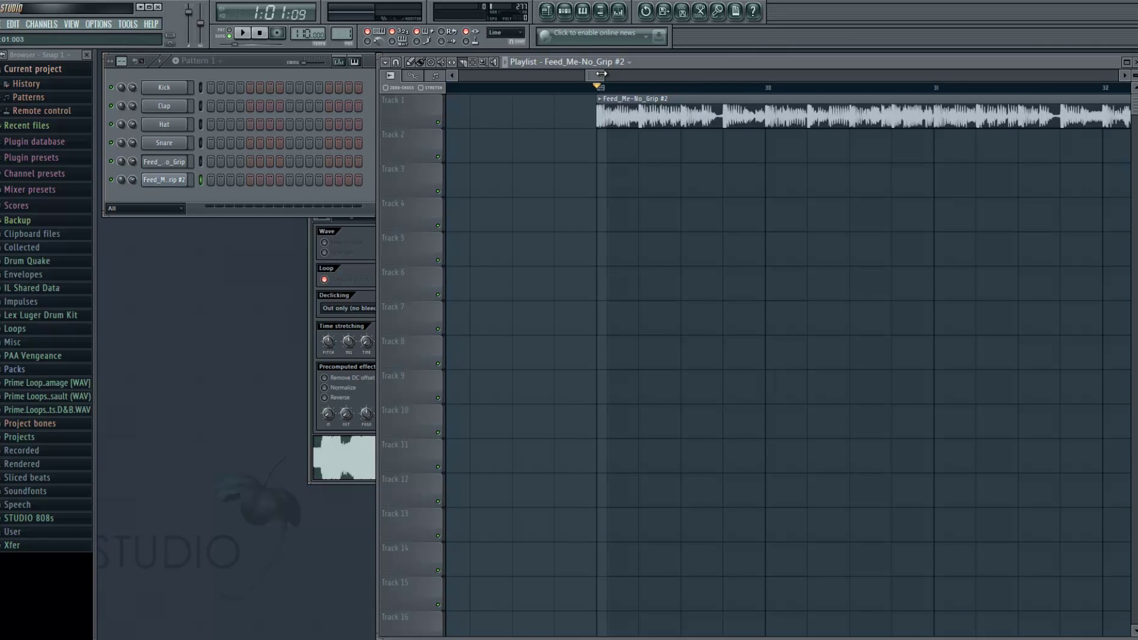
- Slice the Track 1 clip at the second, third and fourth beats of bar 29
left_click_drag(643, 140, 643, 90)
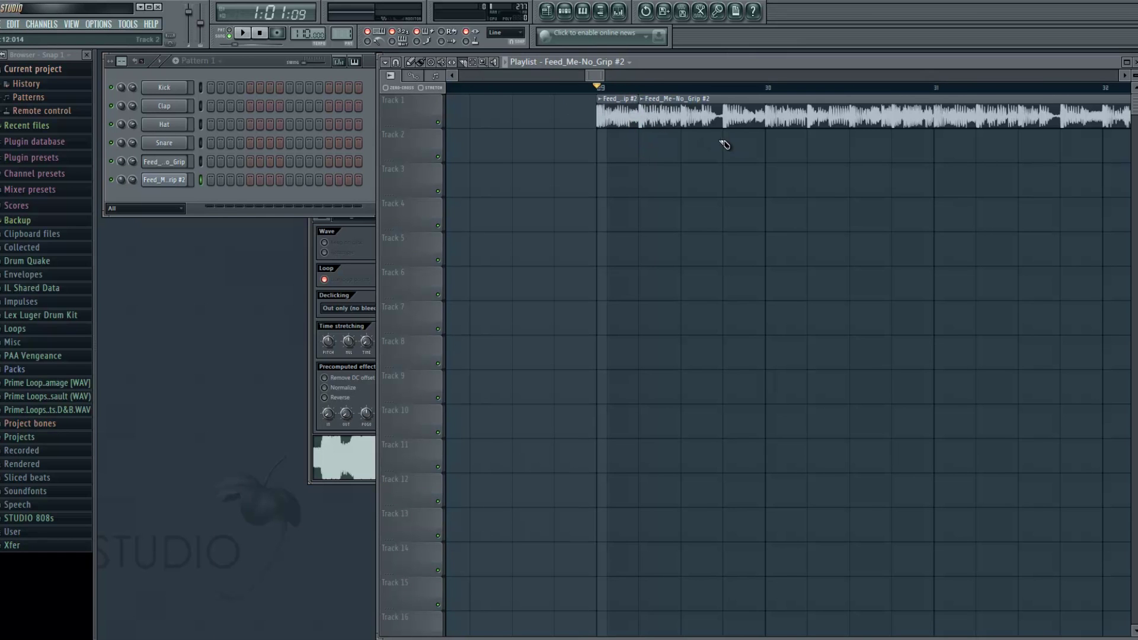
left_click_drag(683, 132, 682, 98)
left_click_drag(728, 133, 724, 99)
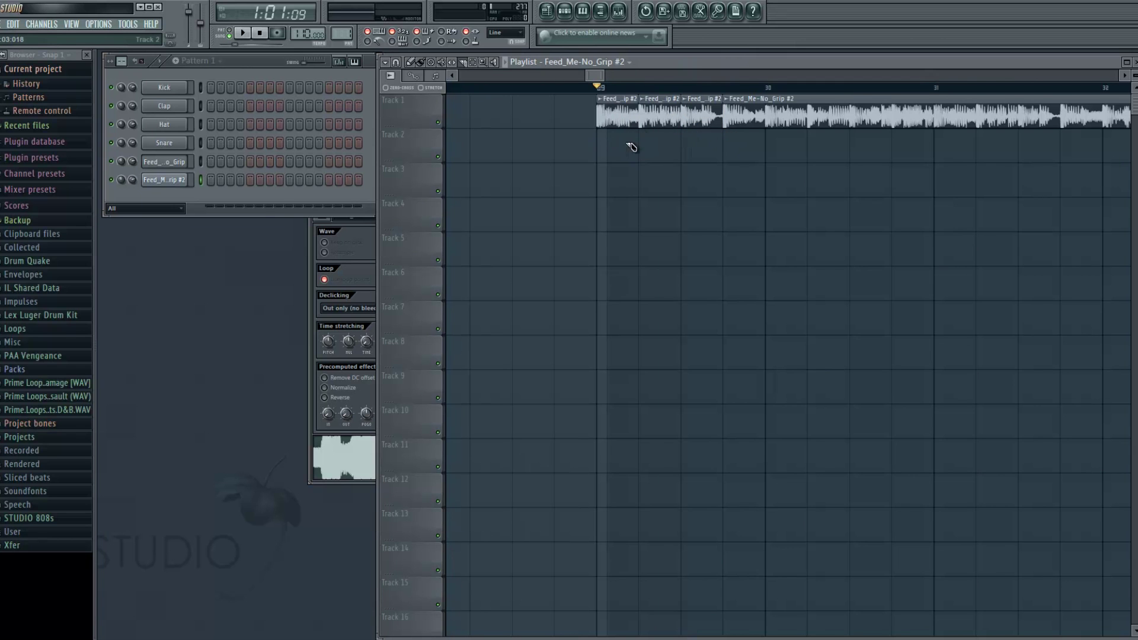
- Move the second slice and the clip from the fourth beat onward down to Track 2
left_click(411, 62)
mouse_move(605, 90)
left_mouse_down()
mouse_move(665, 89)
mouse_move(585, 90)
left_mouse_up()
left_click_drag(671, 115, 671, 150)
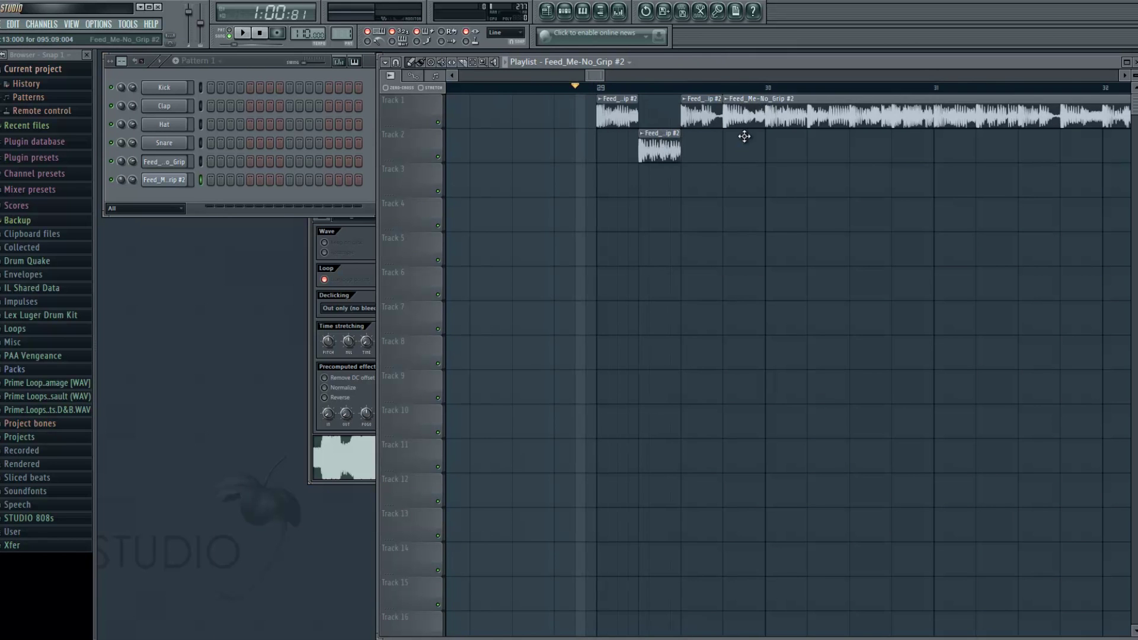
left_click_drag(745, 111, 745, 145)
- Play the staggered slices from the first and second beats of bar 29, and cue the playback at the fourth beat
left_click(604, 90)
key("space")
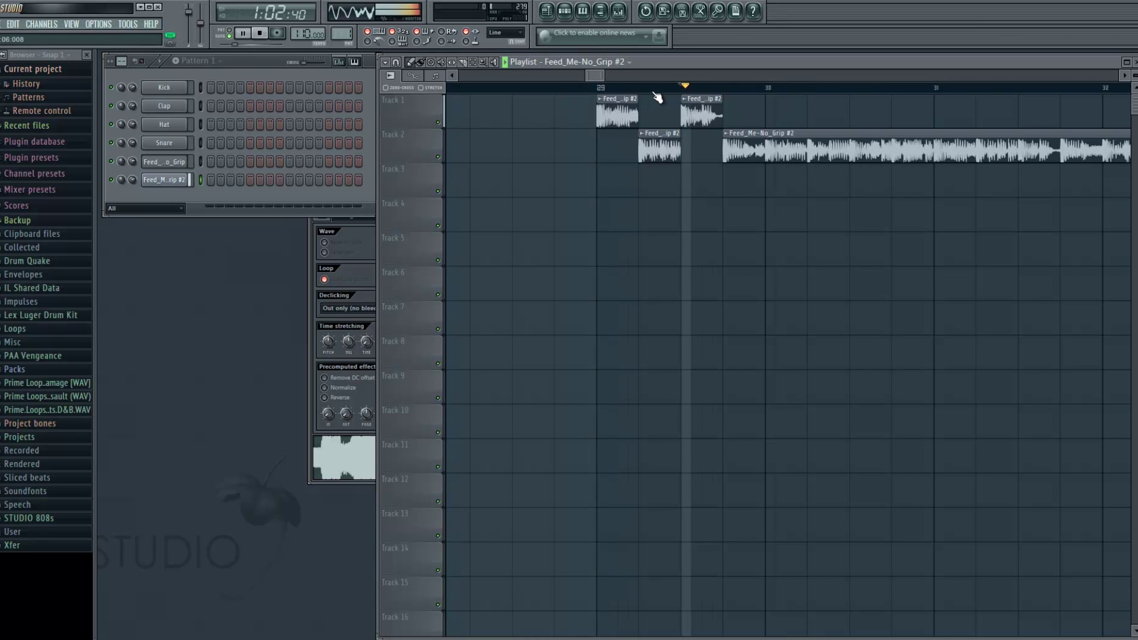
key("space")
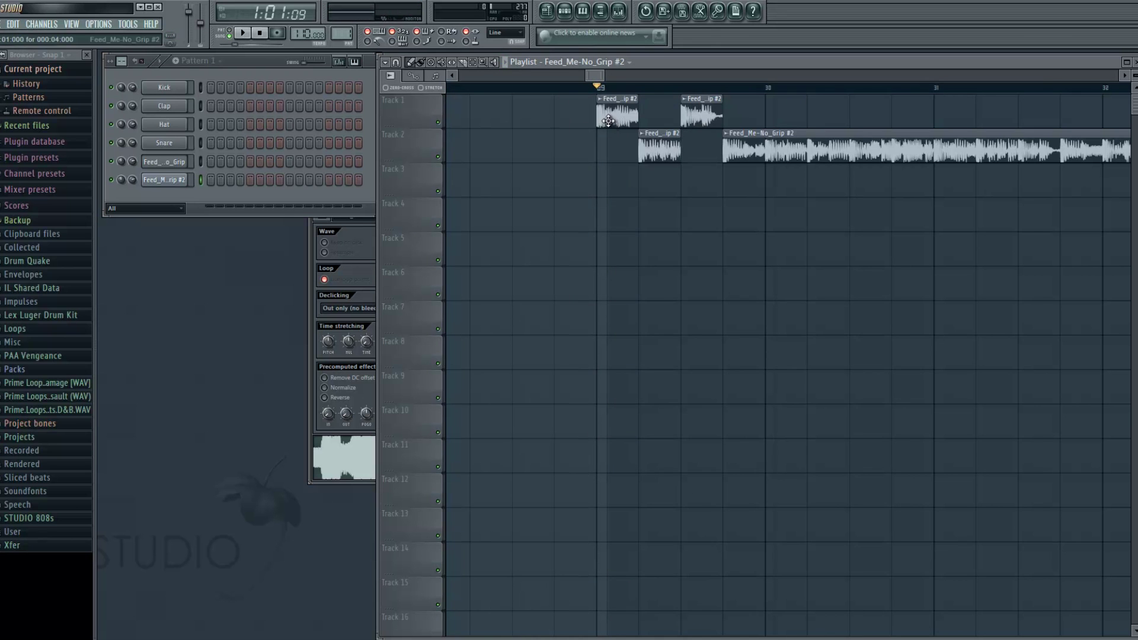
left_click(639, 88)
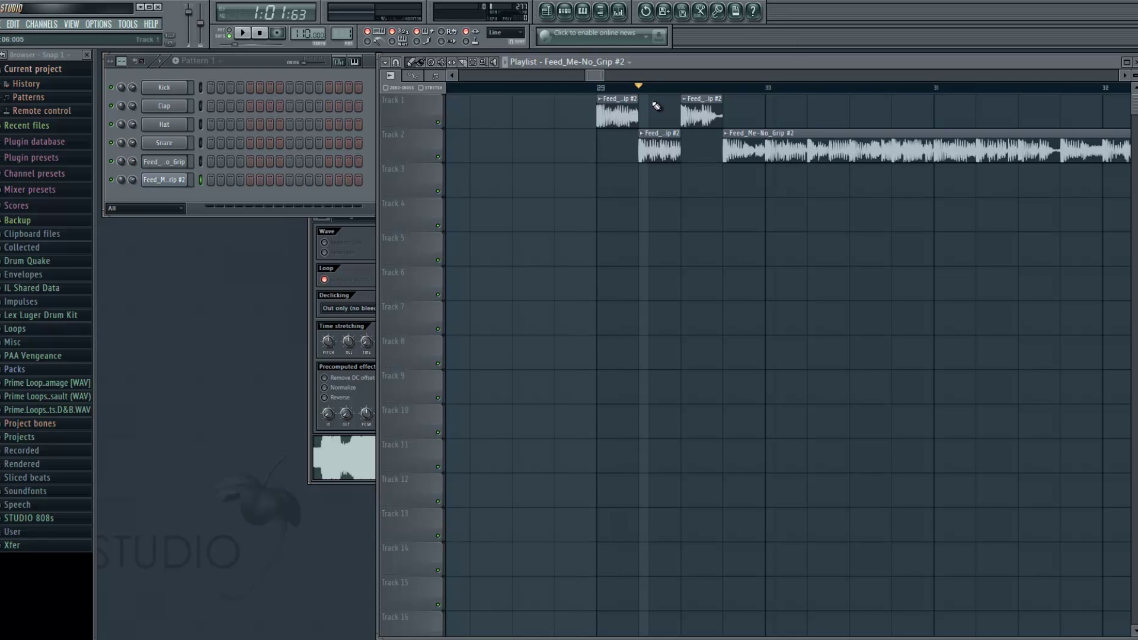
key("space")
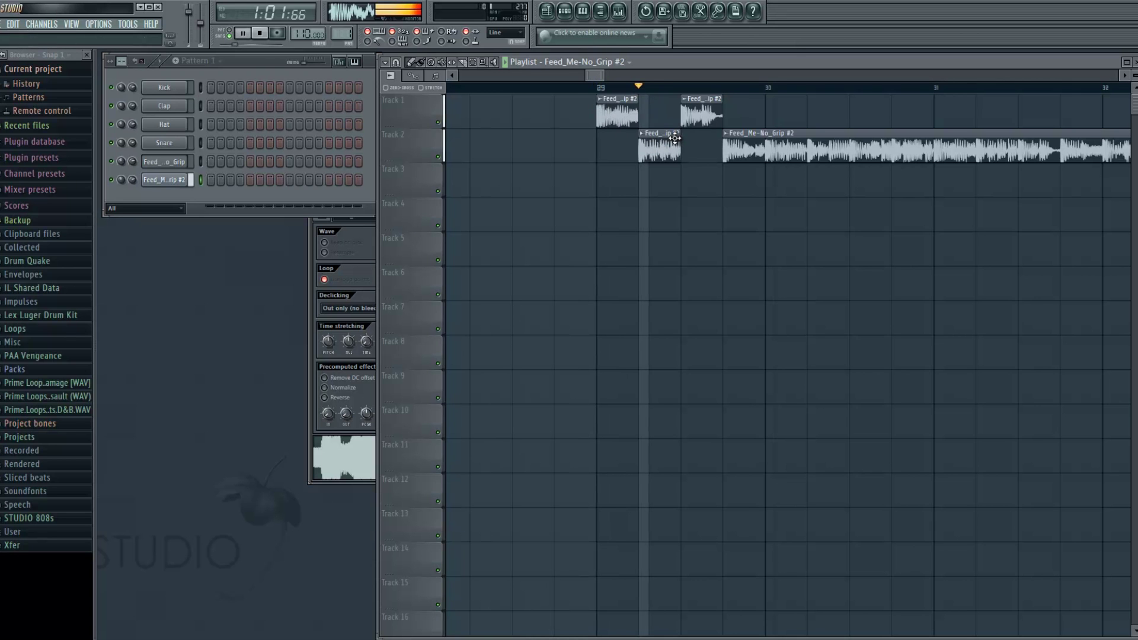
left_click(726, 88)
key("space")
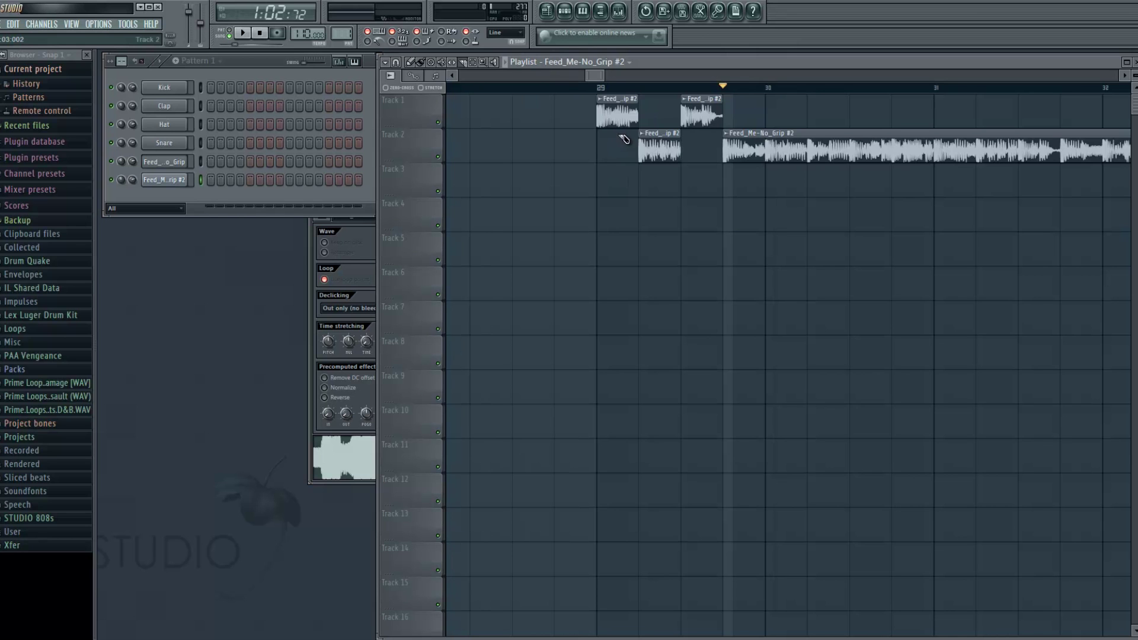
- Slice the long Track 2 clip at the start of bar 30
left_click_drag(772, 129, 767, 203)
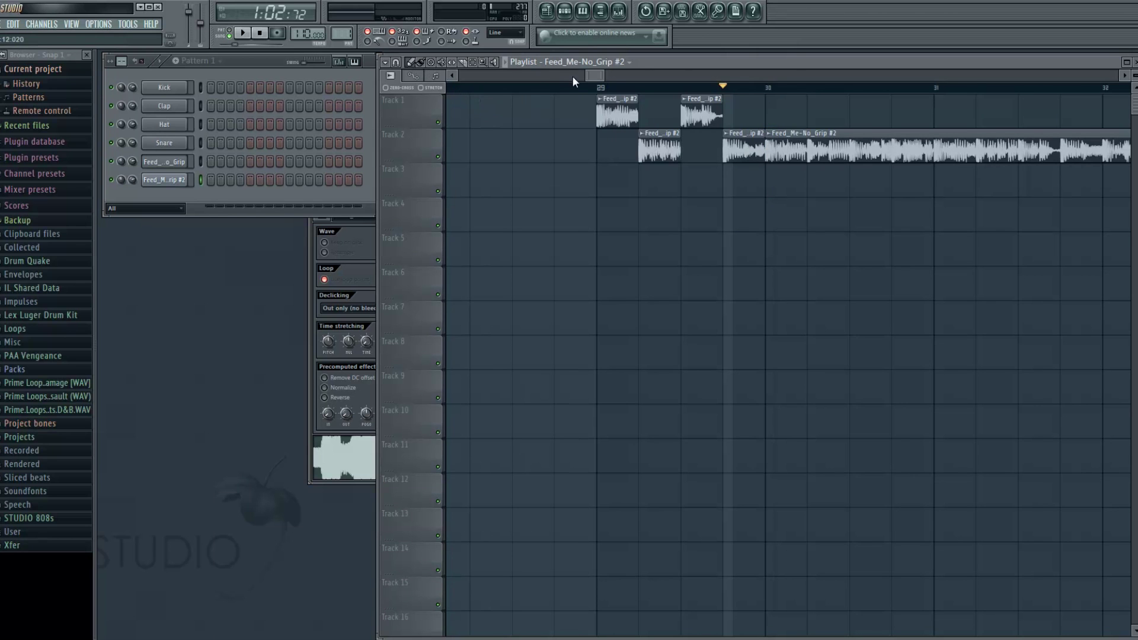
mouse_move(602, 77)
left_mouse_down()
mouse_move(622, 80)
mouse_move(606, 77)
left_mouse_up()
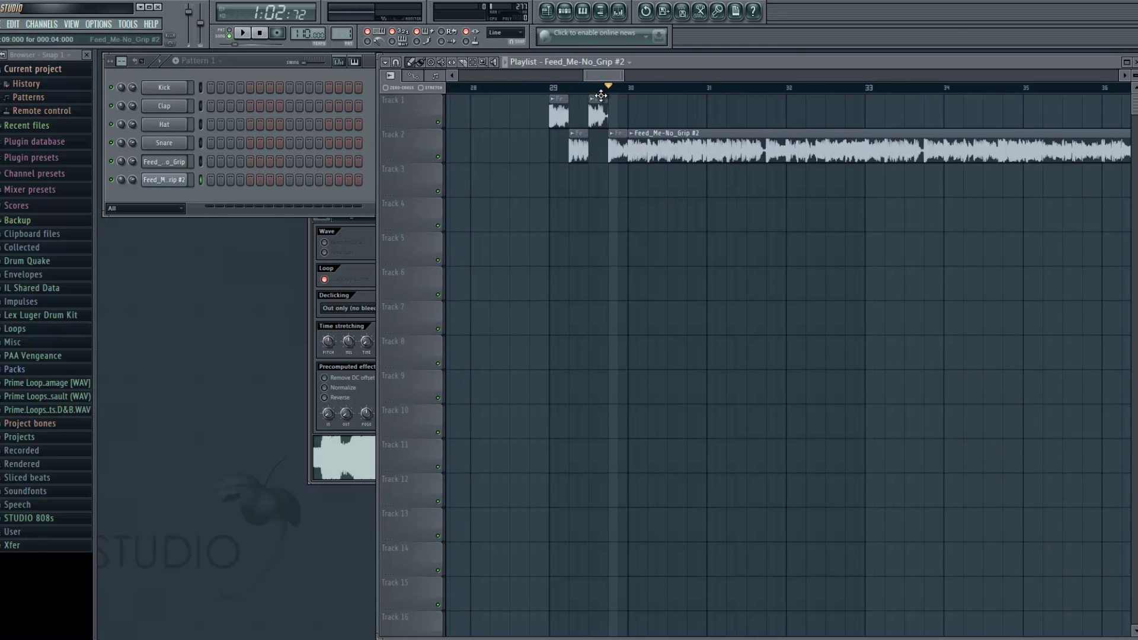
mouse_move(615, 77)
left_mouse_down()
mouse_move(627, 79)
mouse_move(609, 77)
left_mouse_up()
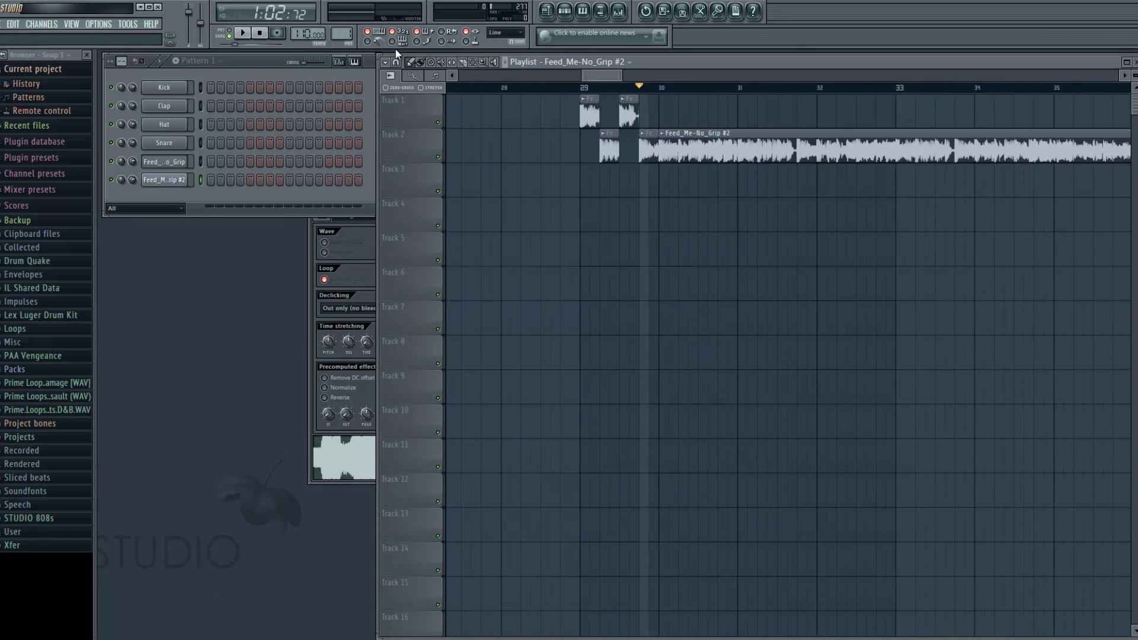
scroll(598, 142, "up", 4)
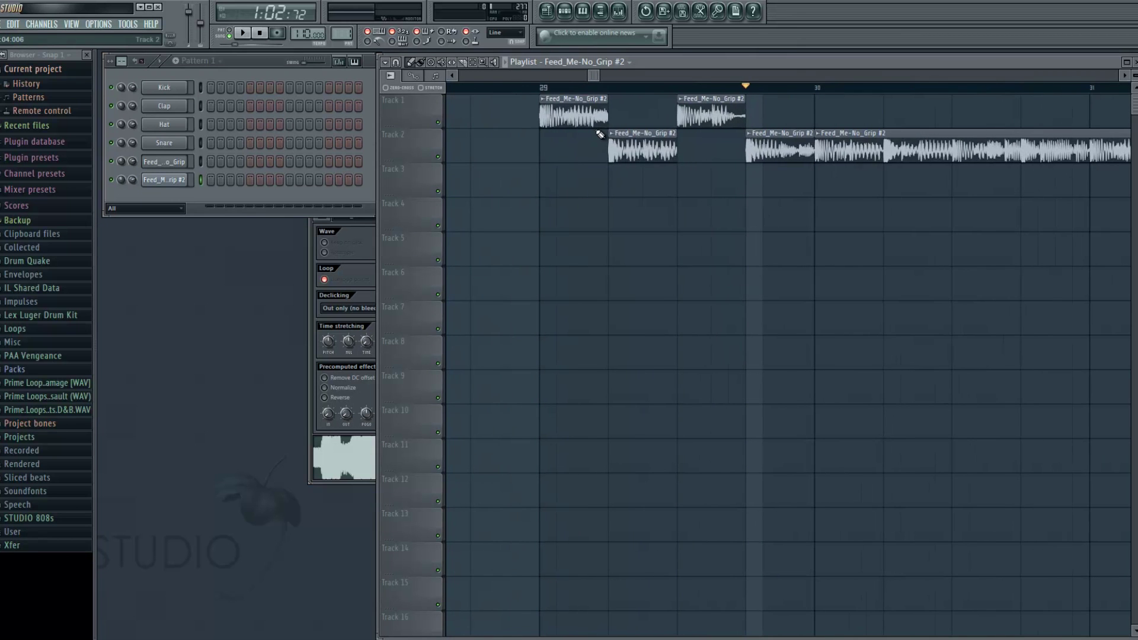
- Cue the playback at the first two slices and listen from the start of bar 29
left_click(539, 89)
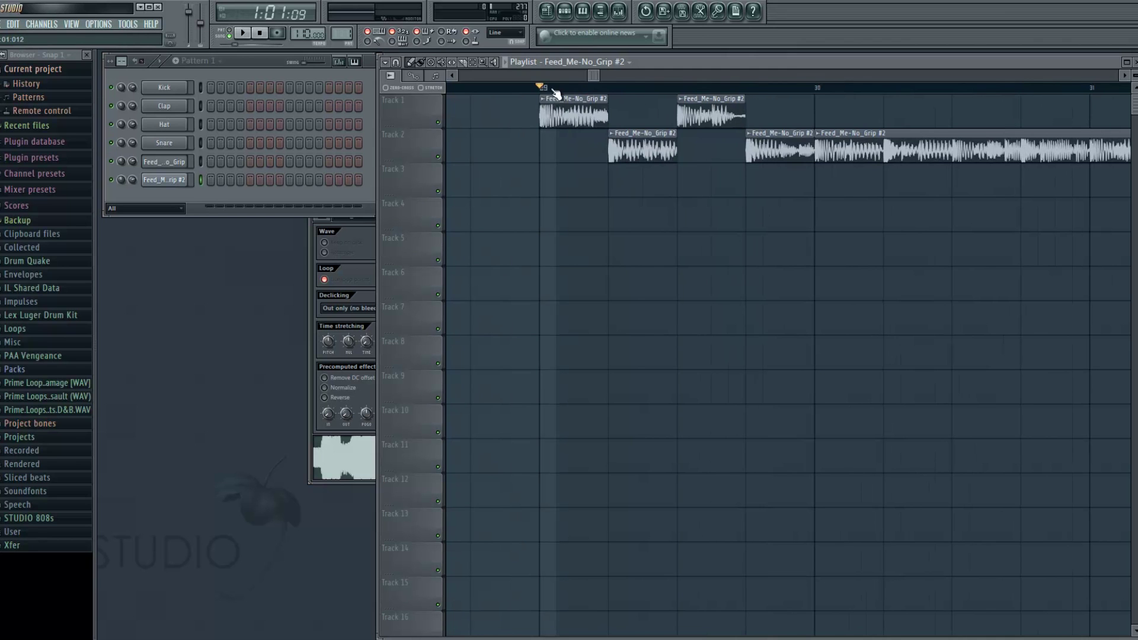
left_click(603, 90)
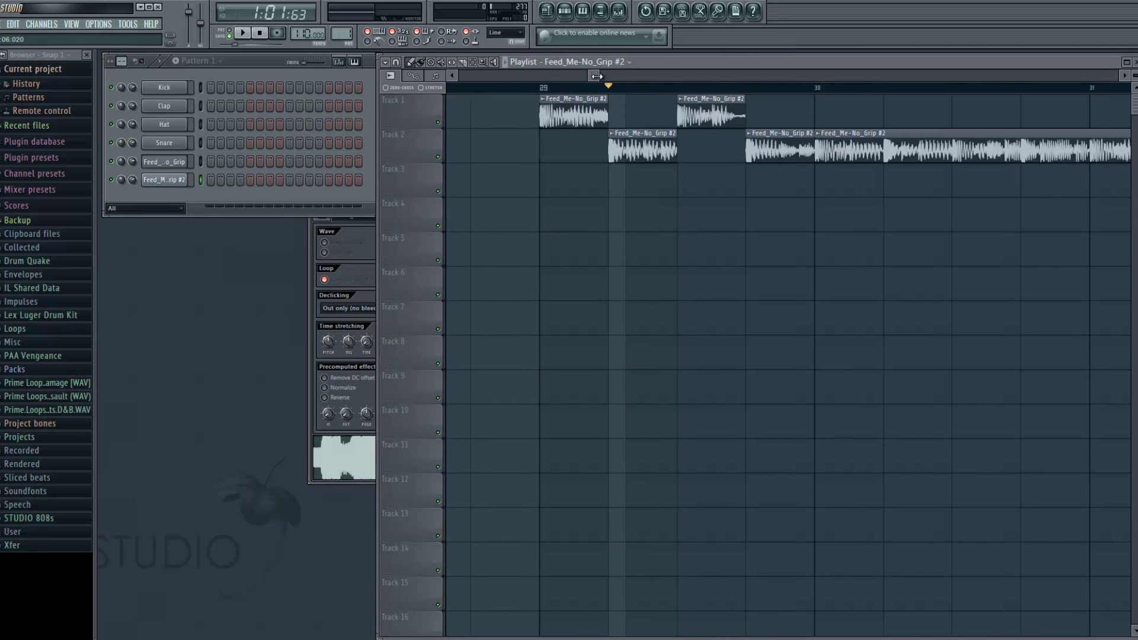
scroll(598, 77, "down", 2)
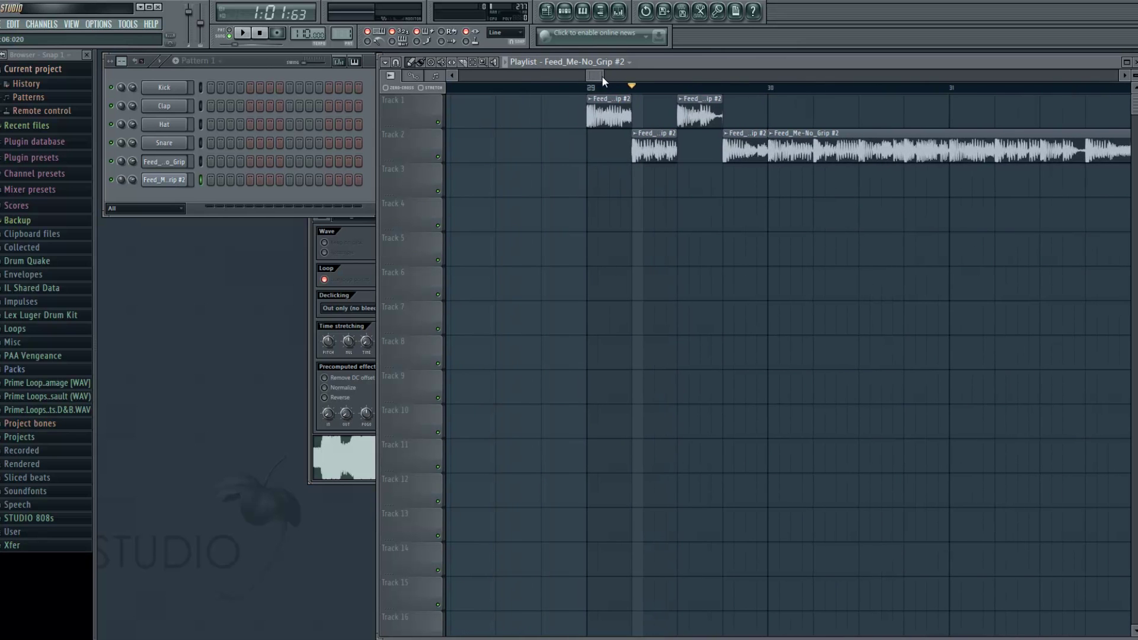
left_click(589, 87)
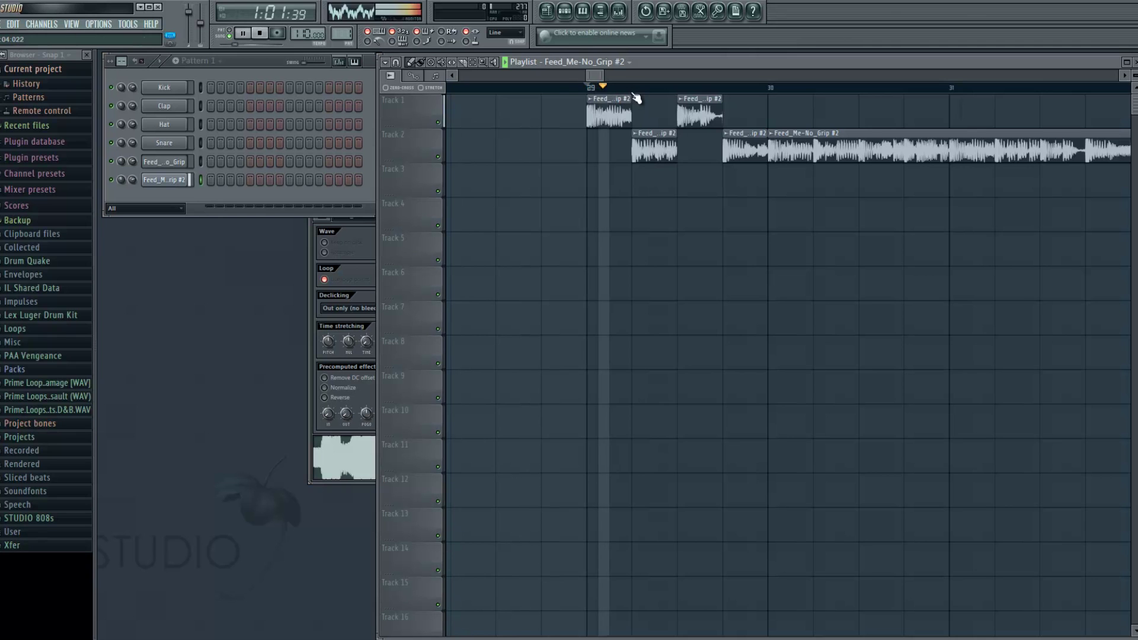
- Delete the hand-cut slices and keep a single two-bar clip on Track 1 spanning bars 29 and 30
left_click(469, 63)
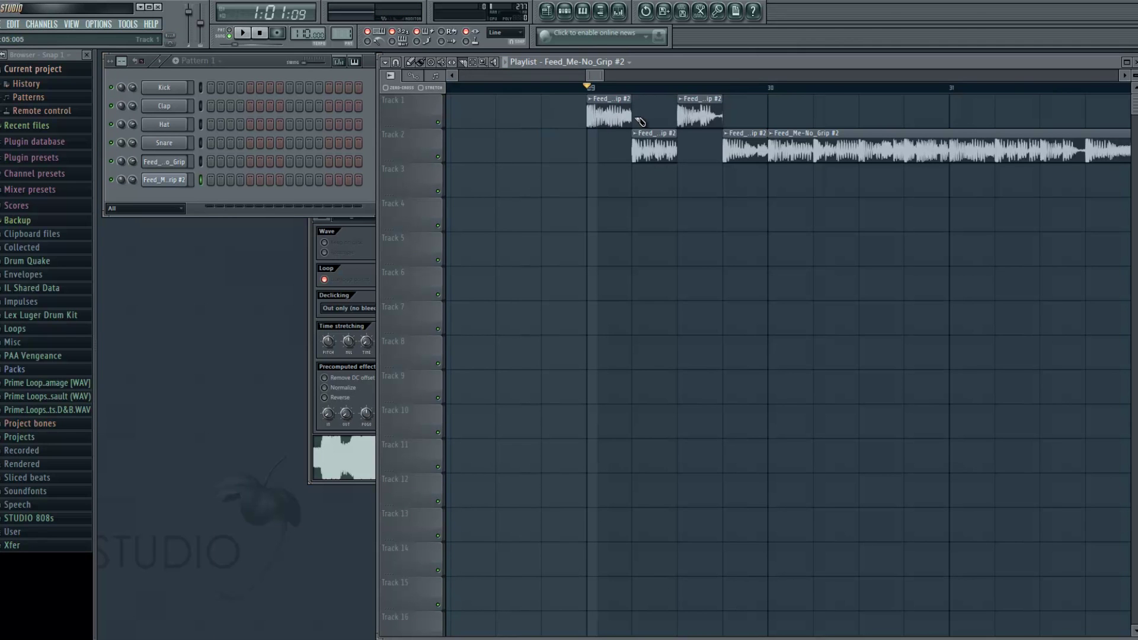
left_click(417, 64)
left_click(741, 148)
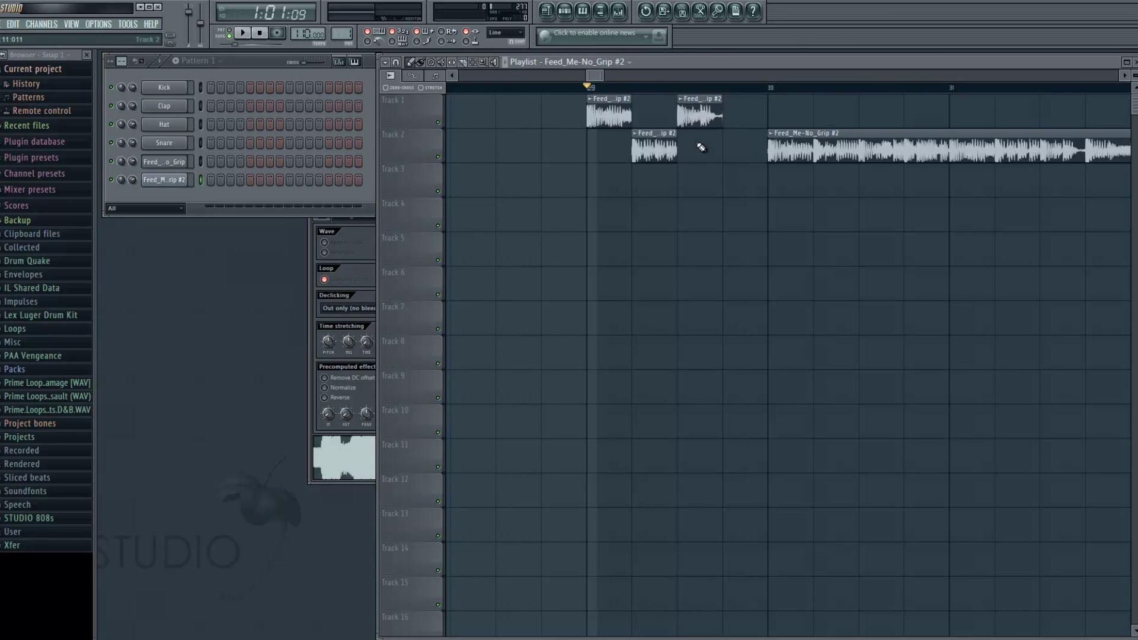
left_click(699, 112)
left_click(658, 152)
left_click(788, 148)
left_click_drag(628, 111, 941, 116)
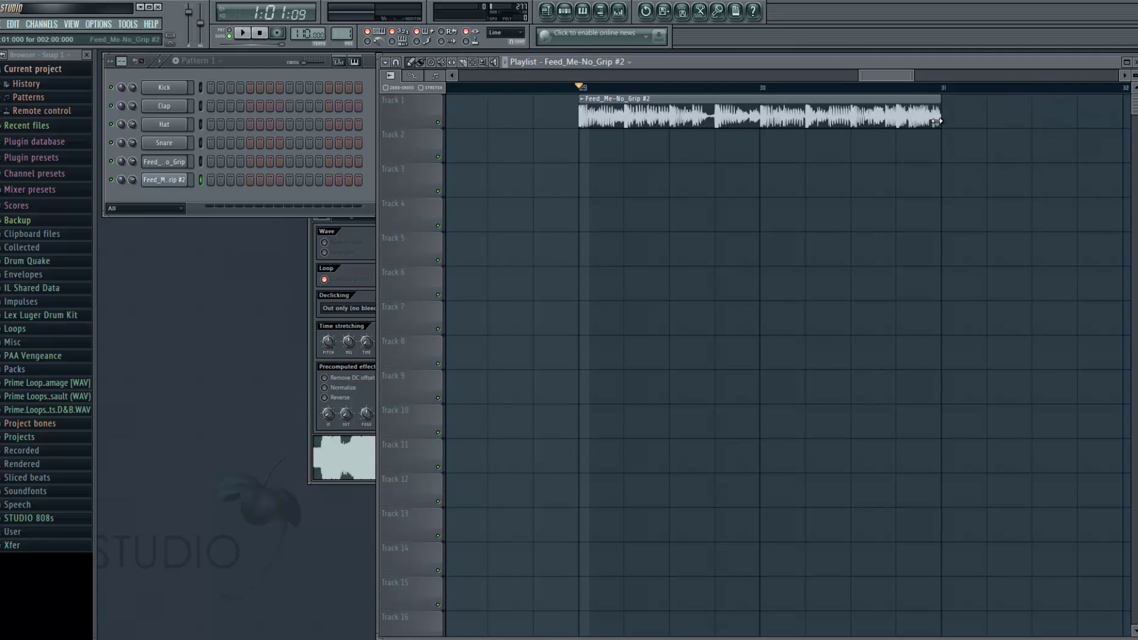
- Chop the two-bar Track 1 clip automatically in beats
left_click(584, 101)
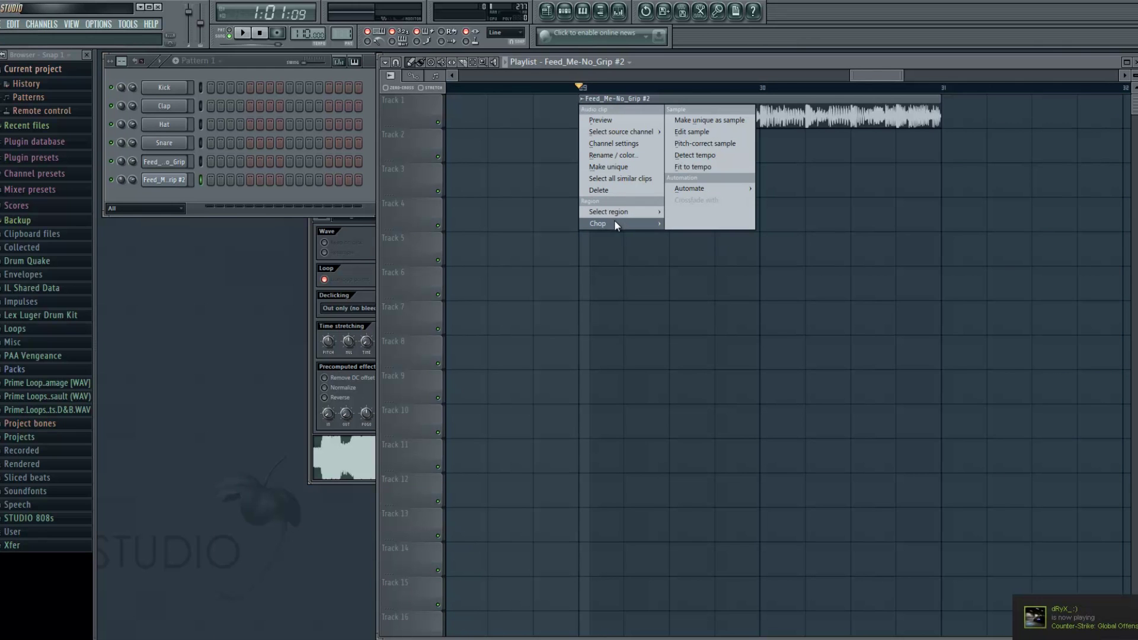
mouse_move(615, 221)
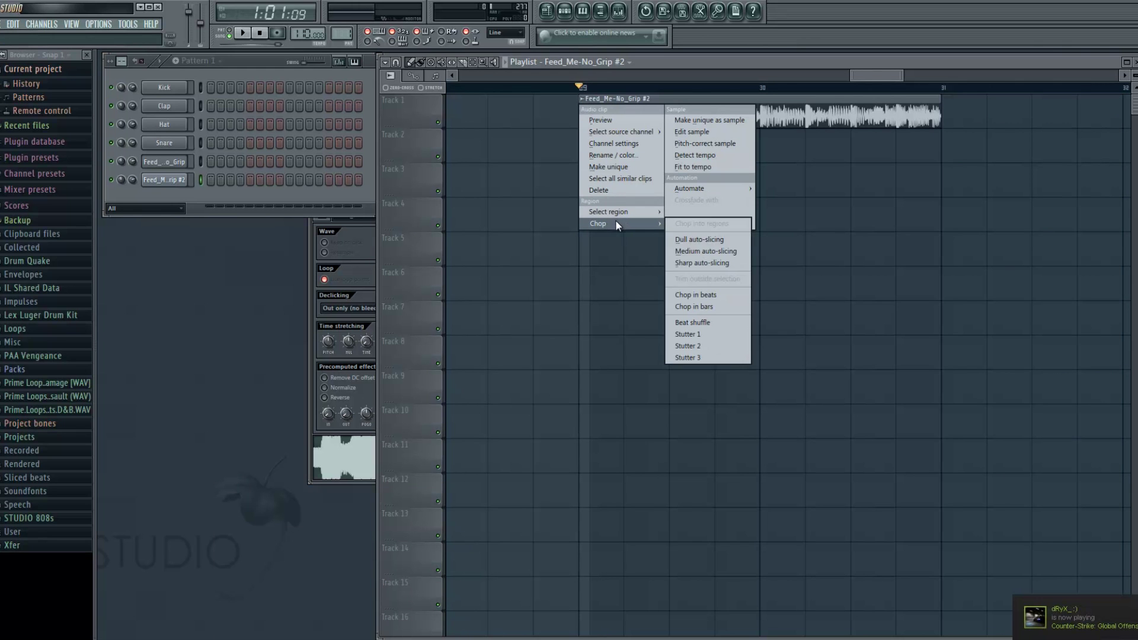
left_click(714, 294)
left_click(700, 216)
right_click(674, 212)
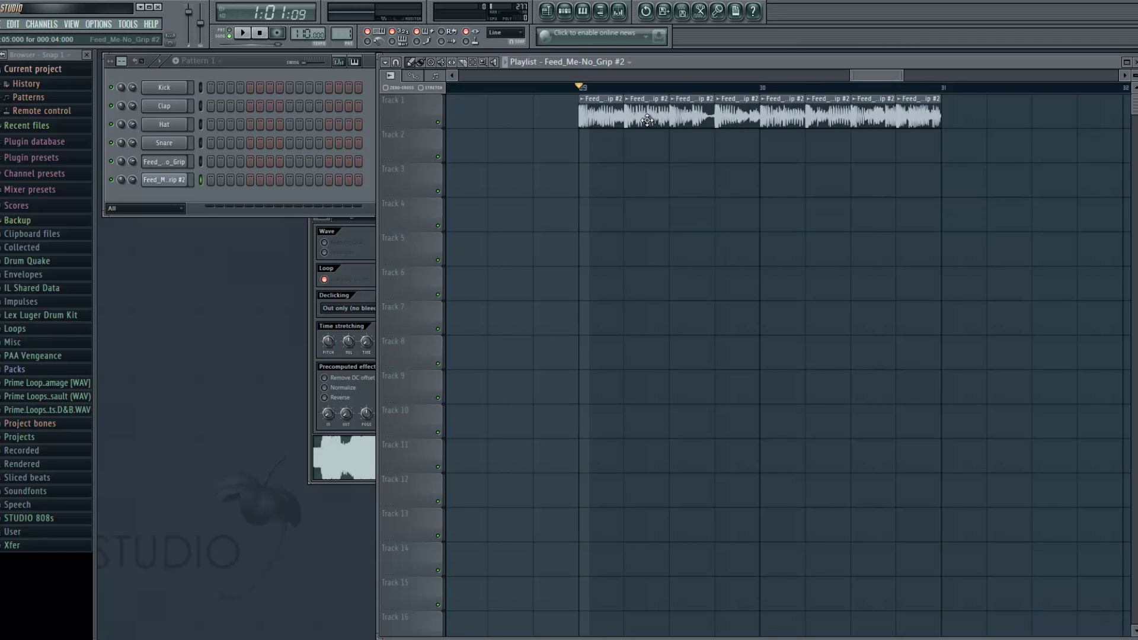
- Try moving the second beat slice down to Track 2, and put it back on Track 1
left_click_drag(658, 125, 656, 165)
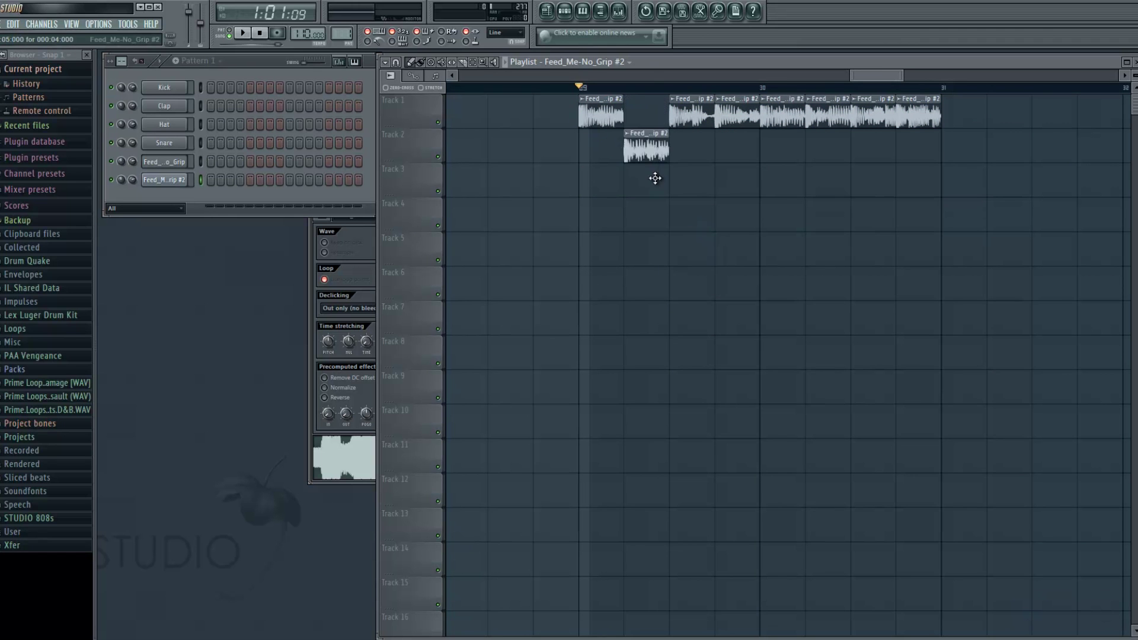
mouse_move(729, 126)
left_mouse_down()
mouse_move(729, 164)
mouse_move(729, 126)
left_mouse_up()
left_click_drag(655, 153, 653, 119)
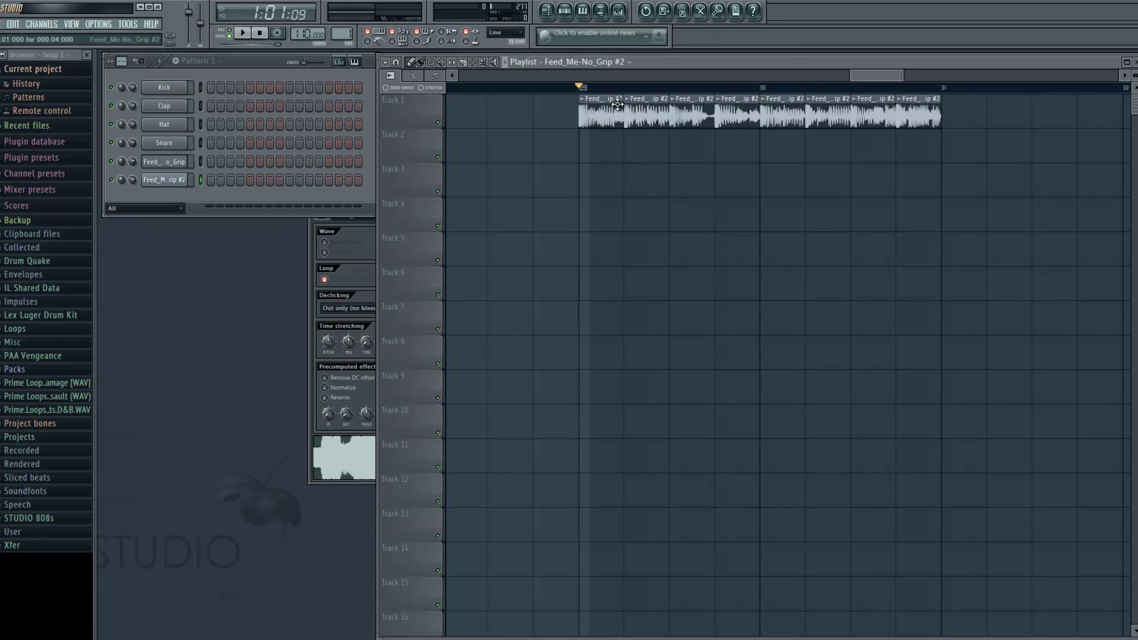
- Move the second, fourth, sixth and eighth beat slices down to Track 2 so the slices alternate between the two tracks
left_click_drag(646, 102, 646, 136)
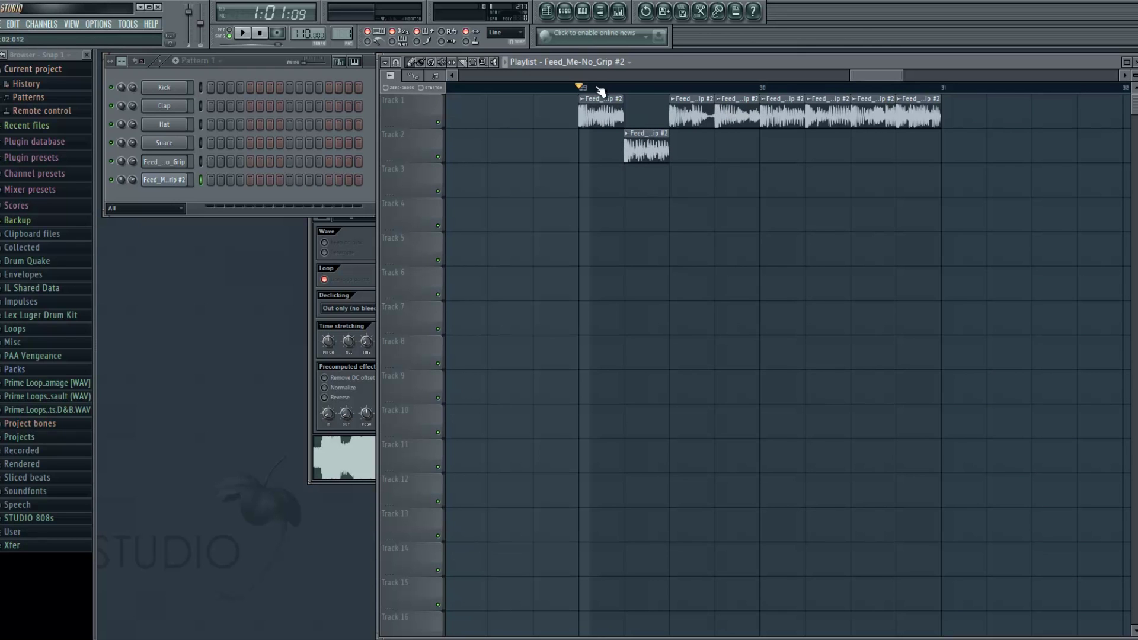
left_click_drag(741, 113, 741, 147)
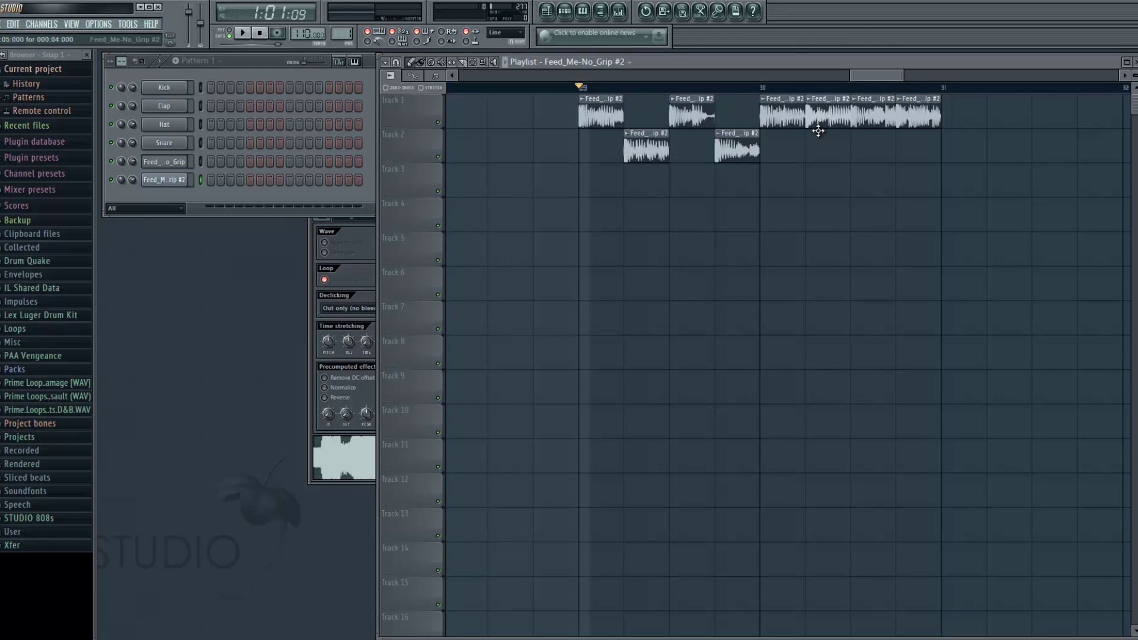
left_click_drag(816, 114, 817, 149)
left_click_drag(918, 113, 918, 148)
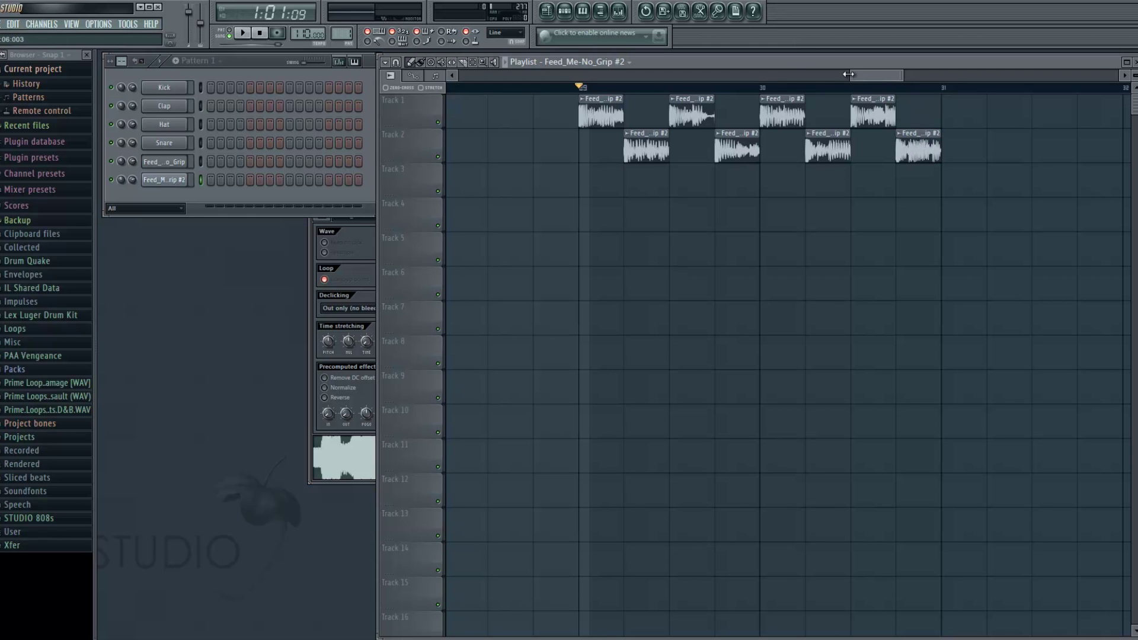
scroll(859, 73, "down", 2)
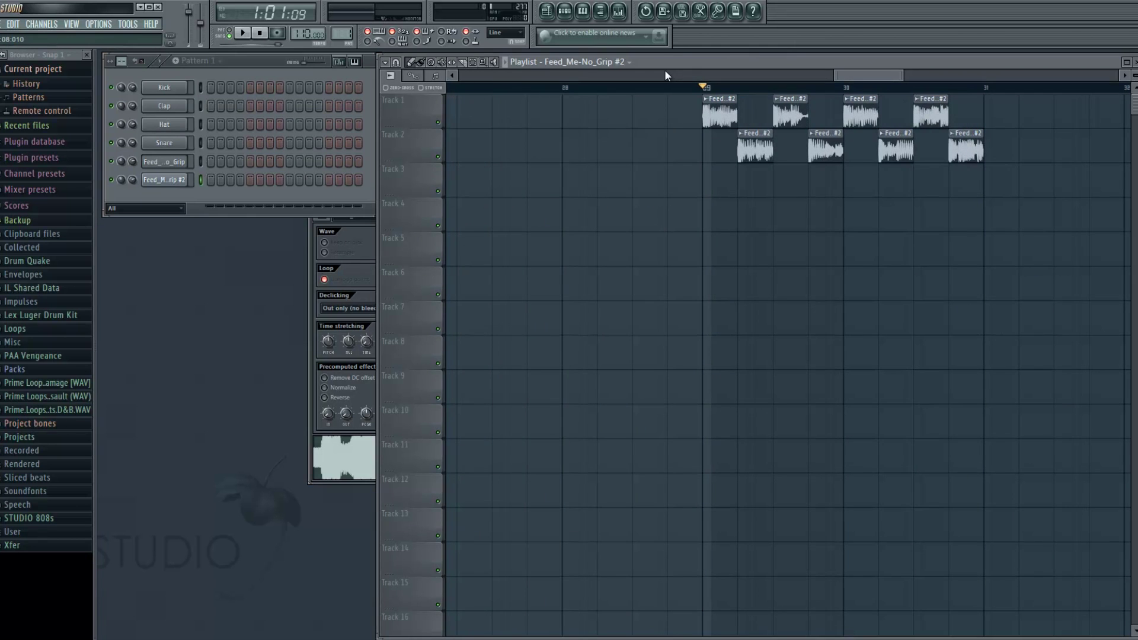
- Play back the alternating beat slices from different points in bars 29 and 30, and return the playhead to bar 29
key("space")
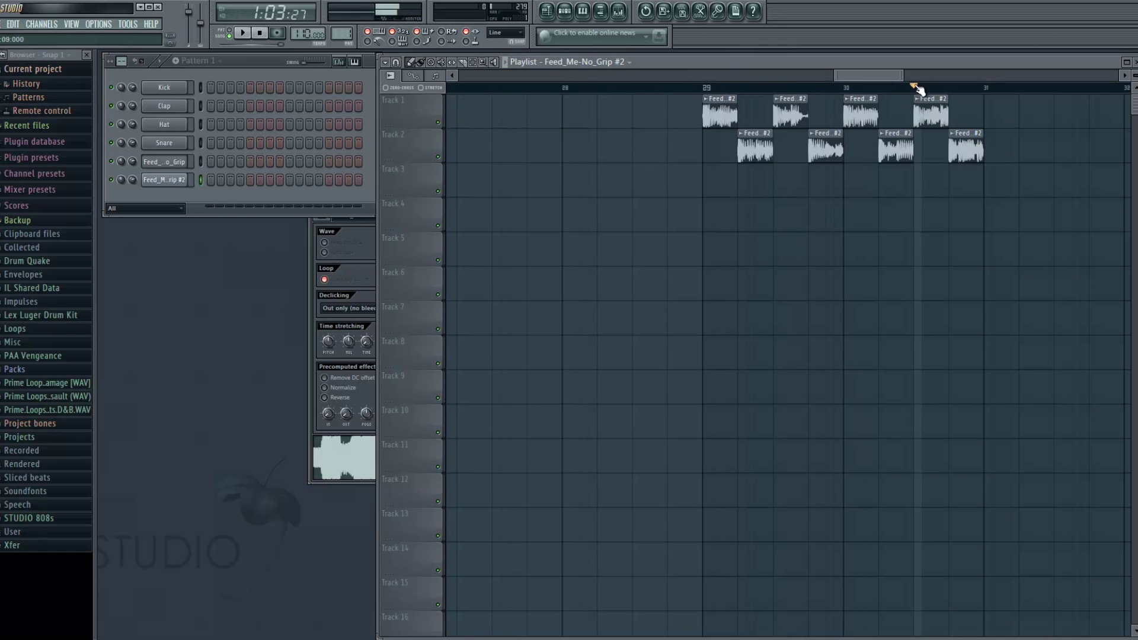
left_click(740, 88)
key("space")
left_click_drag(744, 90, 955, 90)
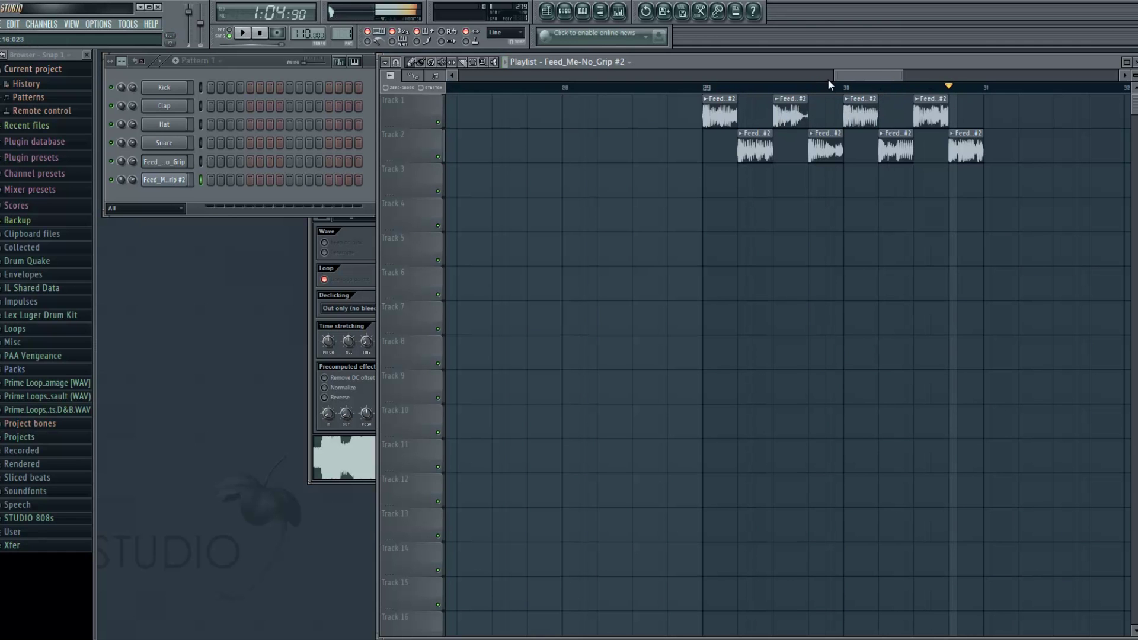
left_click(704, 89)
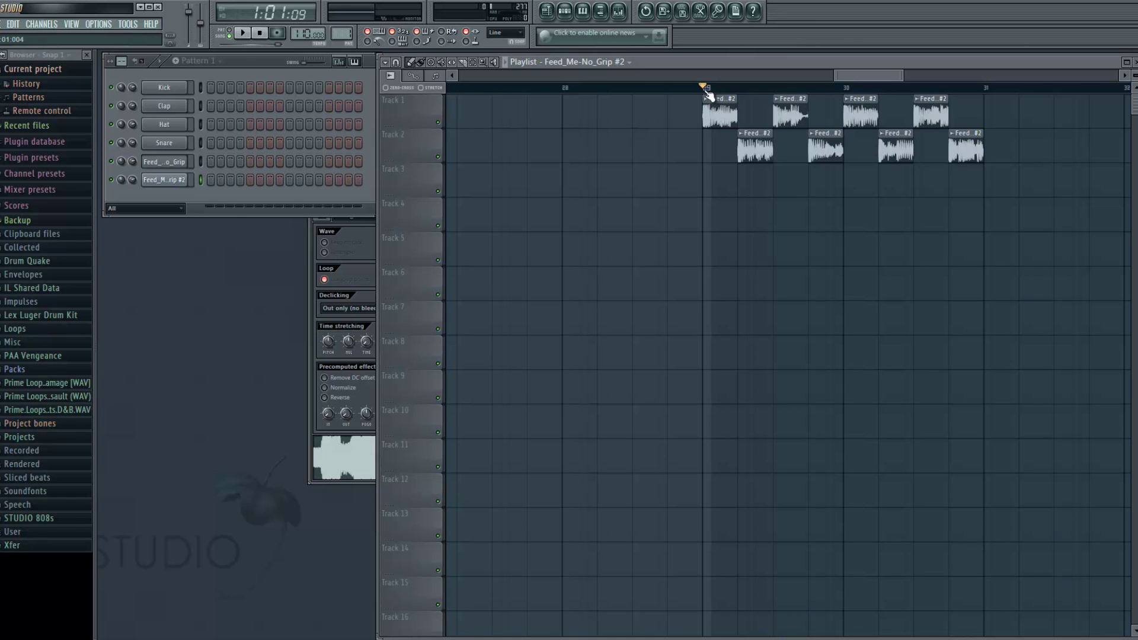
- Turn on the playlist's performance mode and run the Prepare for performance mode macro, accepting the project changes
left_click(385, 62)
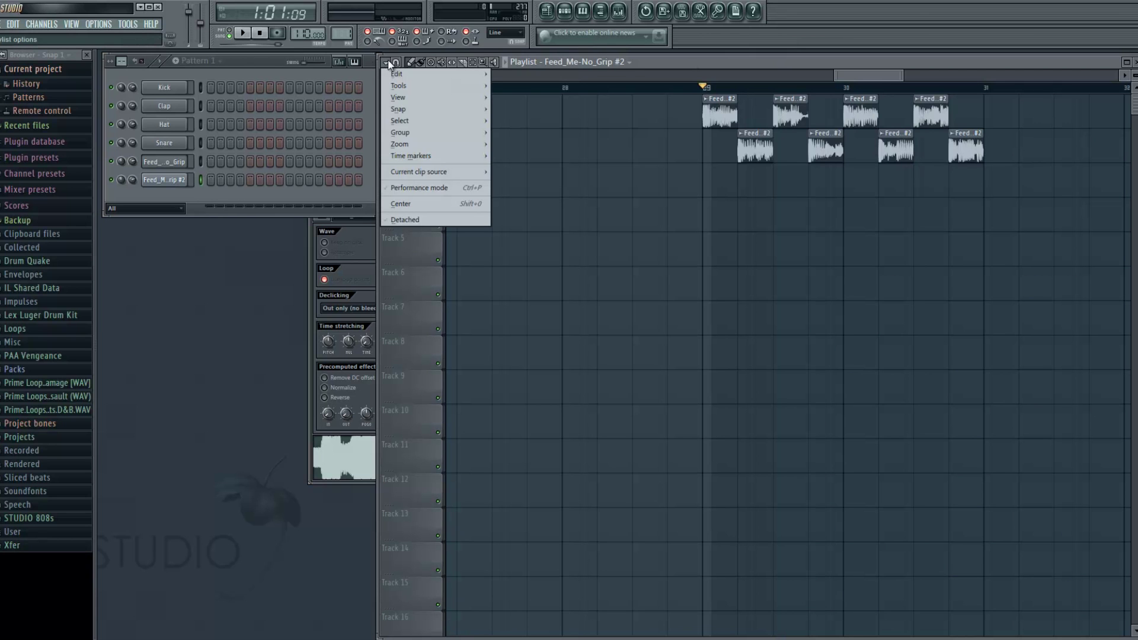
left_click(417, 189)
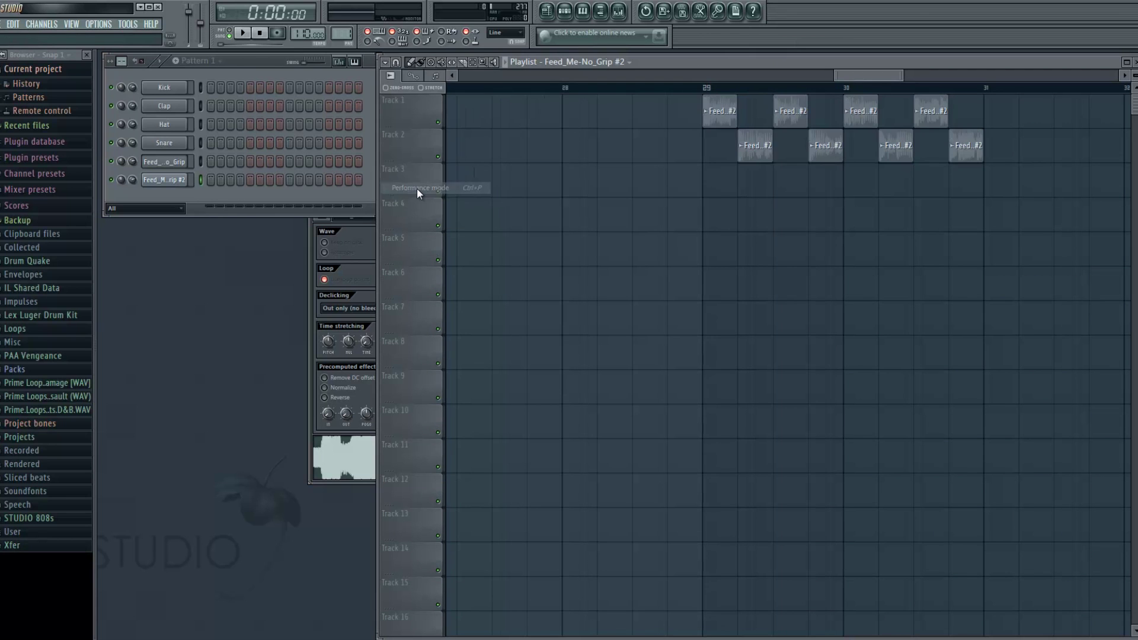
left_click(126, 24)
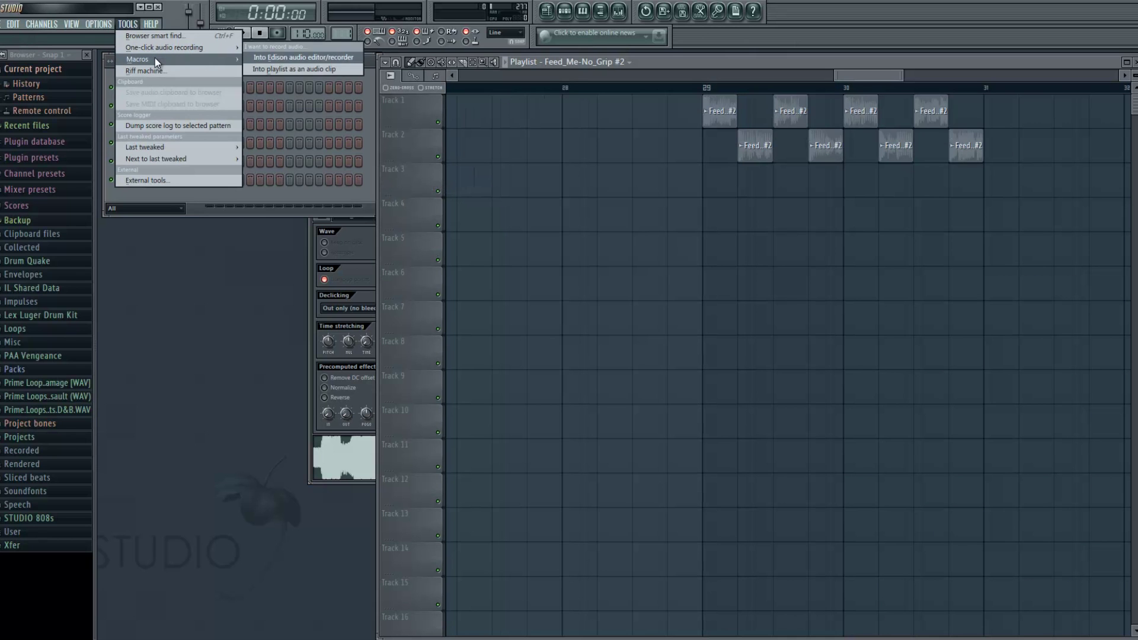
mouse_move(155, 58)
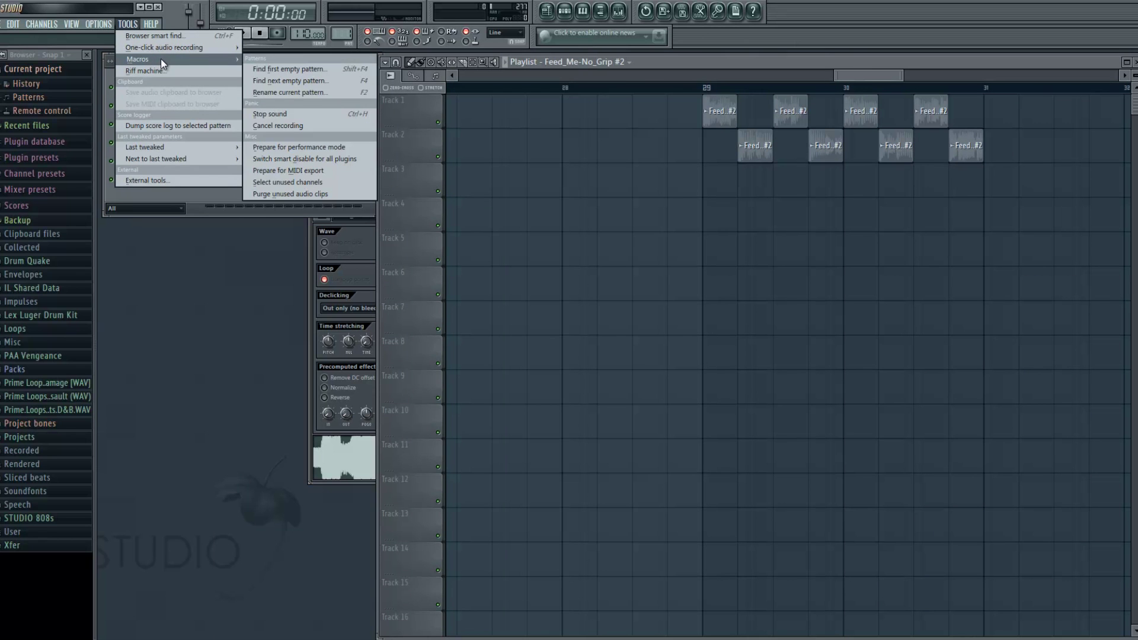
left_click(336, 148)
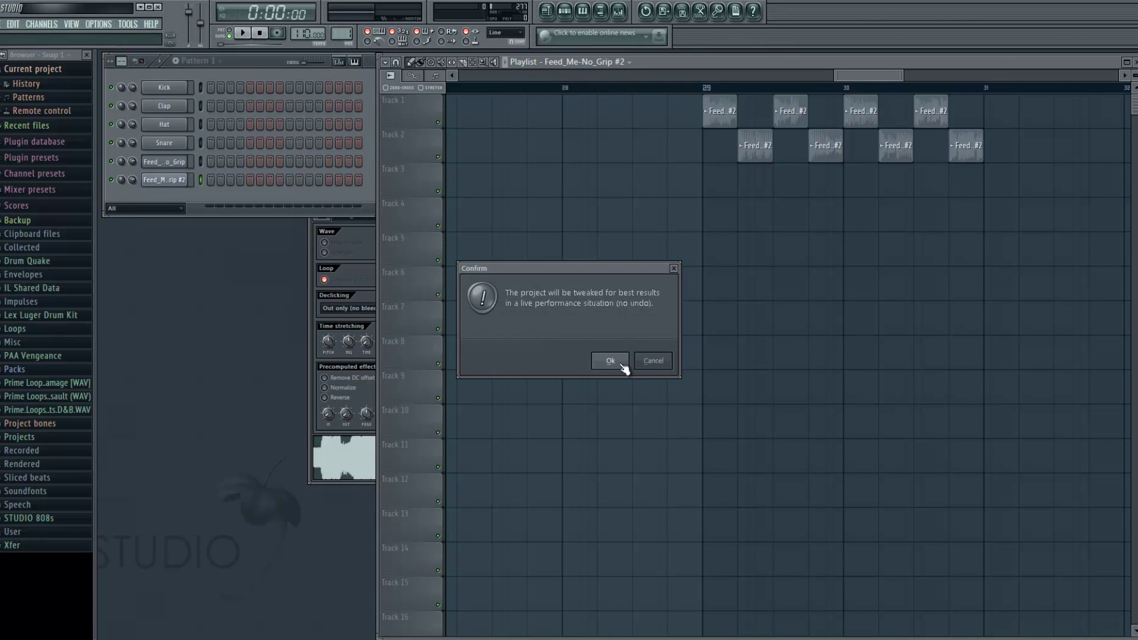
left_click(610, 360)
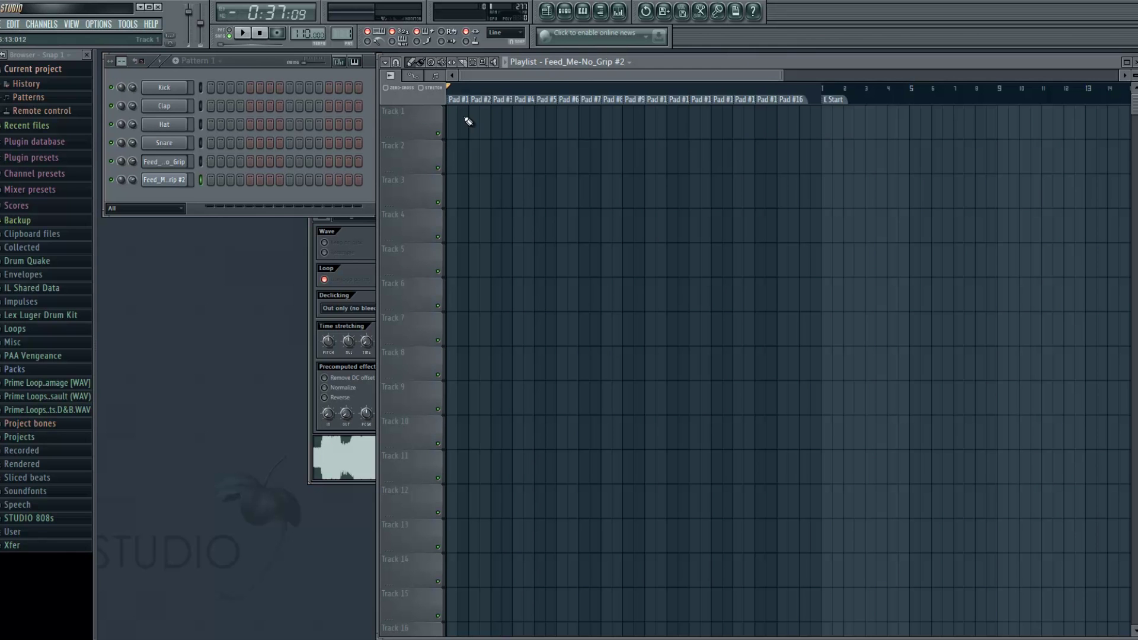
- Move all eight beat slices from bars 29 and 30 to the start of the performance zone at Pad #1
left_click_drag(748, 76, 850, 243)
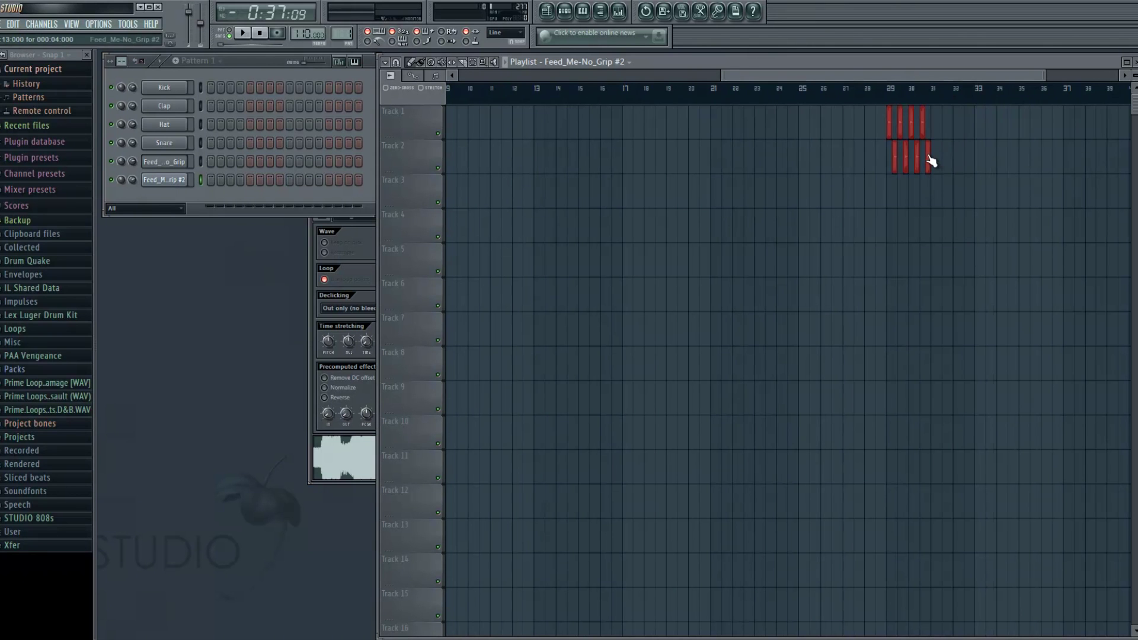
left_click_drag(724, 76, 860, 76)
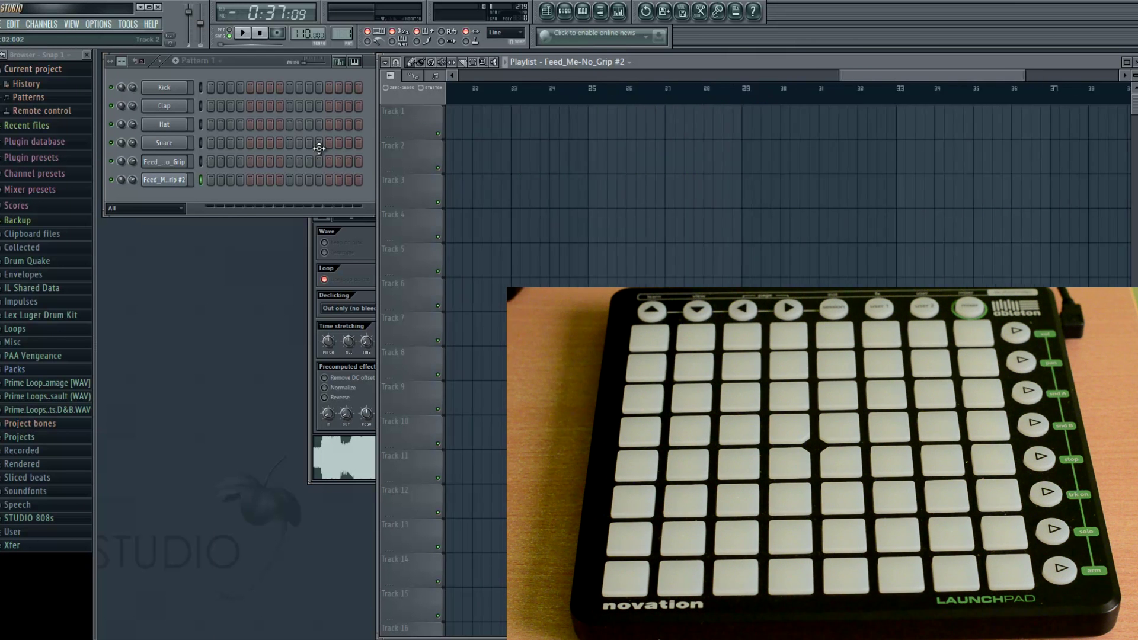
left_click_drag(889, 75, 420, 131)
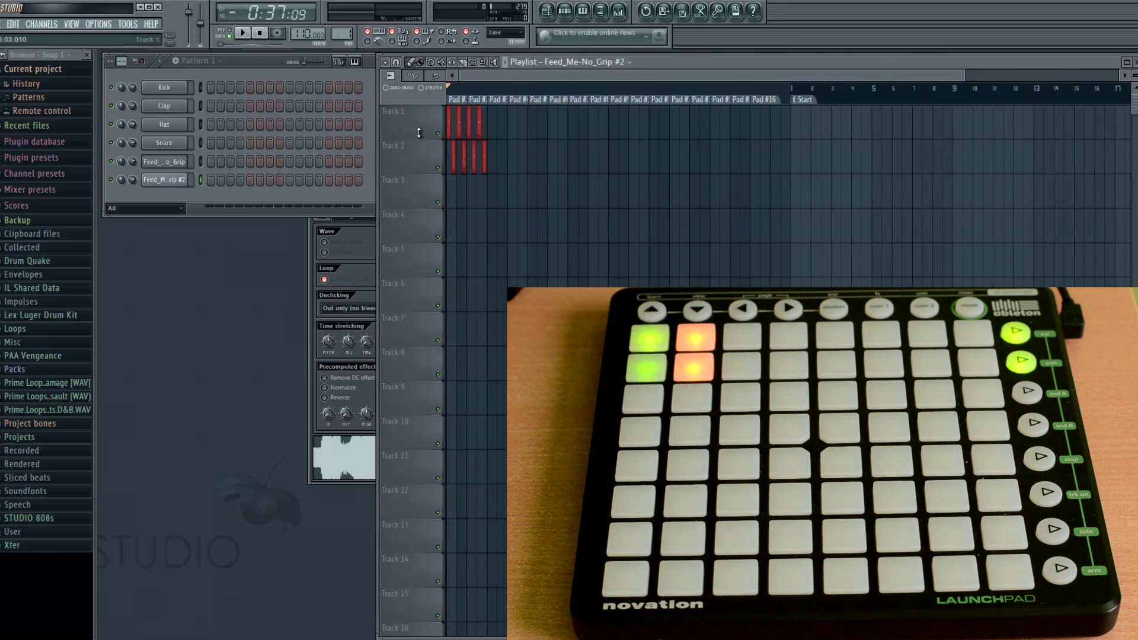
left_click_drag(1116, 75, 663, 75)
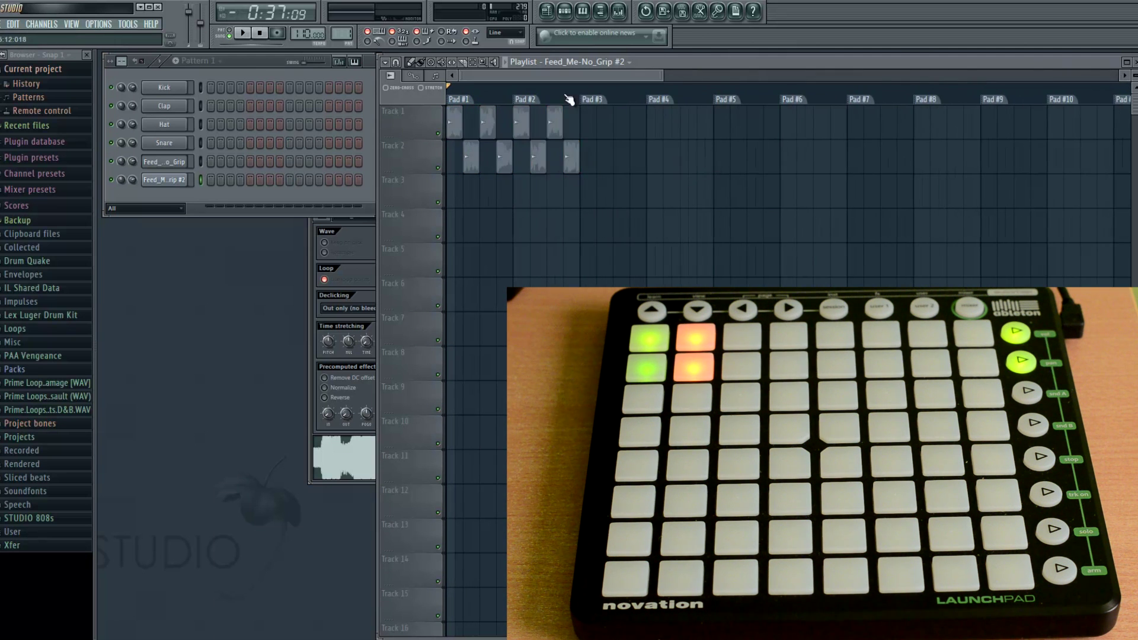
- Move the four Track 2 slices aside to the empty area between Pad #5 and Pad #7
left_click_drag(600, 141, 462, 163)
left_click(710, 215)
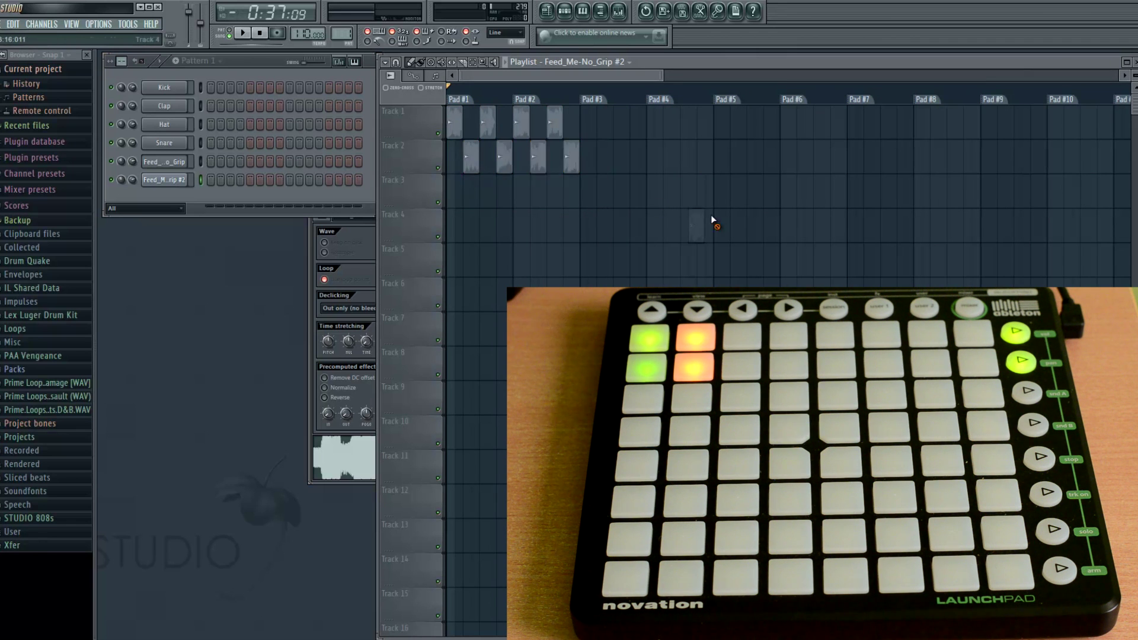
left_click_drag(656, 166, 765, 164)
left_click(741, 231)
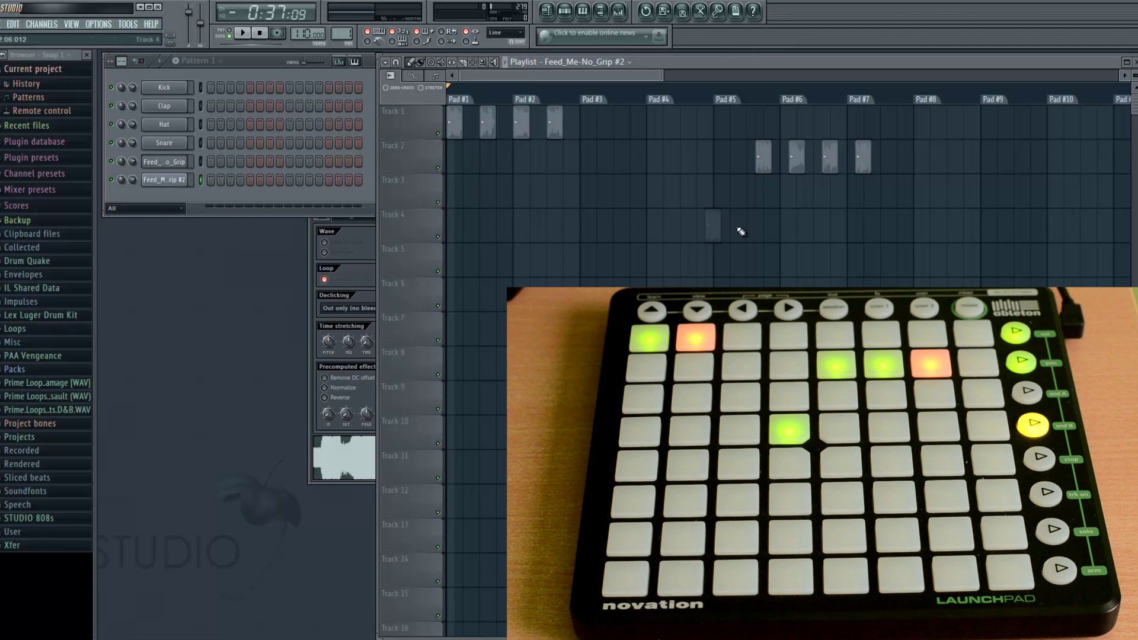
- Rearrange the four Track 1 slices so that Pad #1 and Pad #2 each hold one slice on Track 1 and one on Track 2
left_click_drag(597, 120, 454, 164)
left_click(587, 131)
left_click(622, 124)
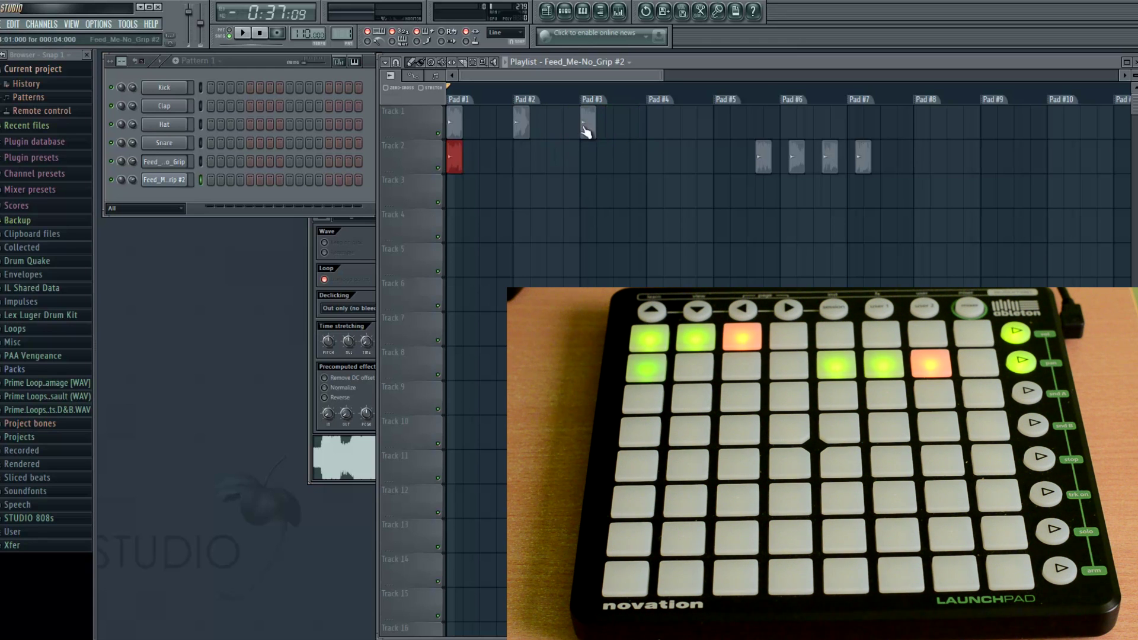
left_click_drag(589, 140, 528, 179)
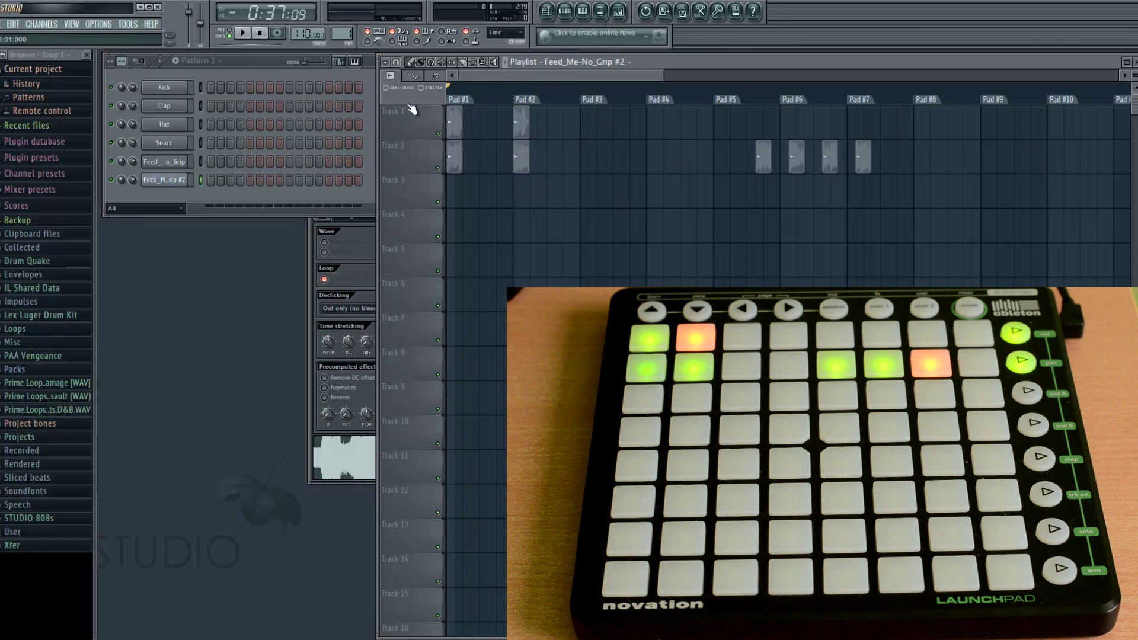
- Place the four remaining slices at the starts of Pad #4 and Pad #5, one on each of Tracks 1 and 2
left_click_drag(765, 169, 654, 168)
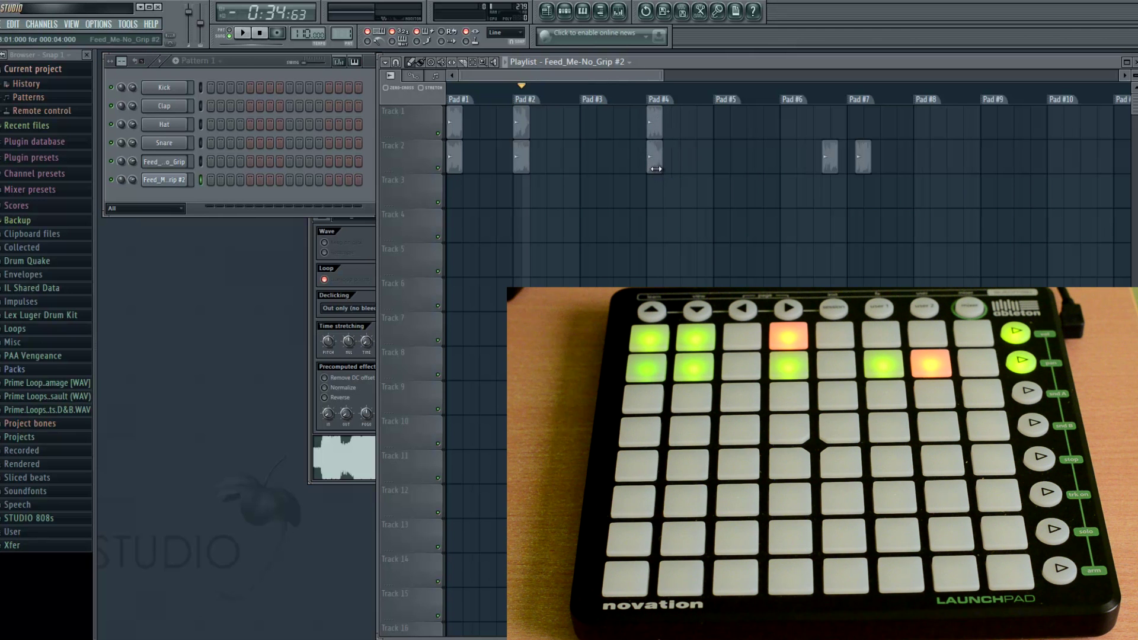
left_click_drag(828, 147, 735, 138)
left_click_drag(853, 162, 714, 162)
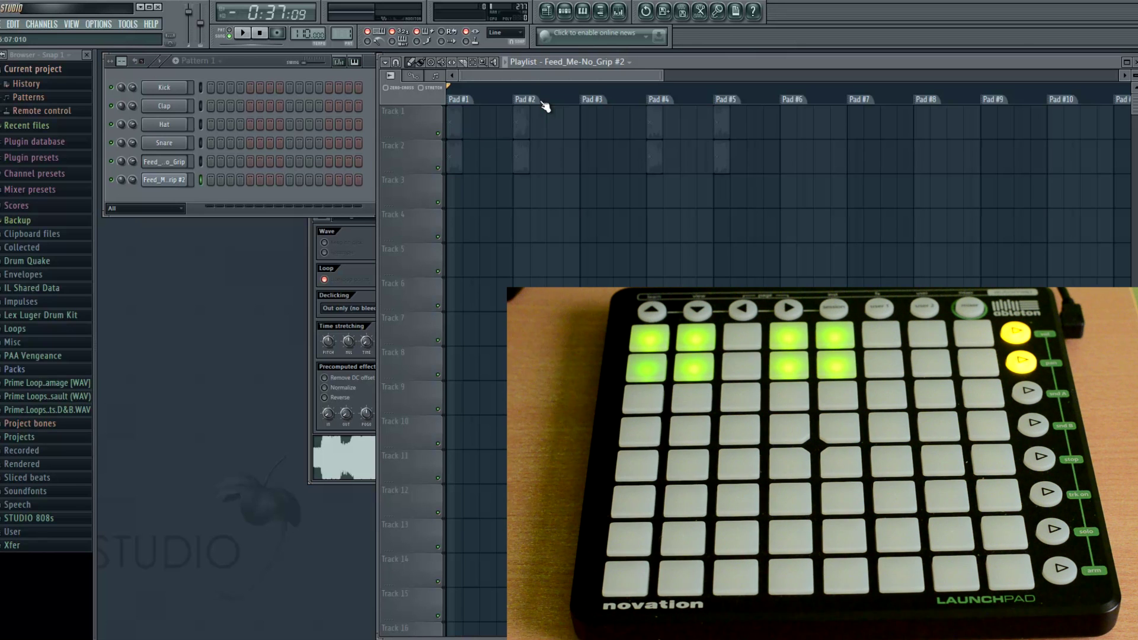
- Run playback to test triggering the slices from the Launchpad pads, and stop it
key("space")
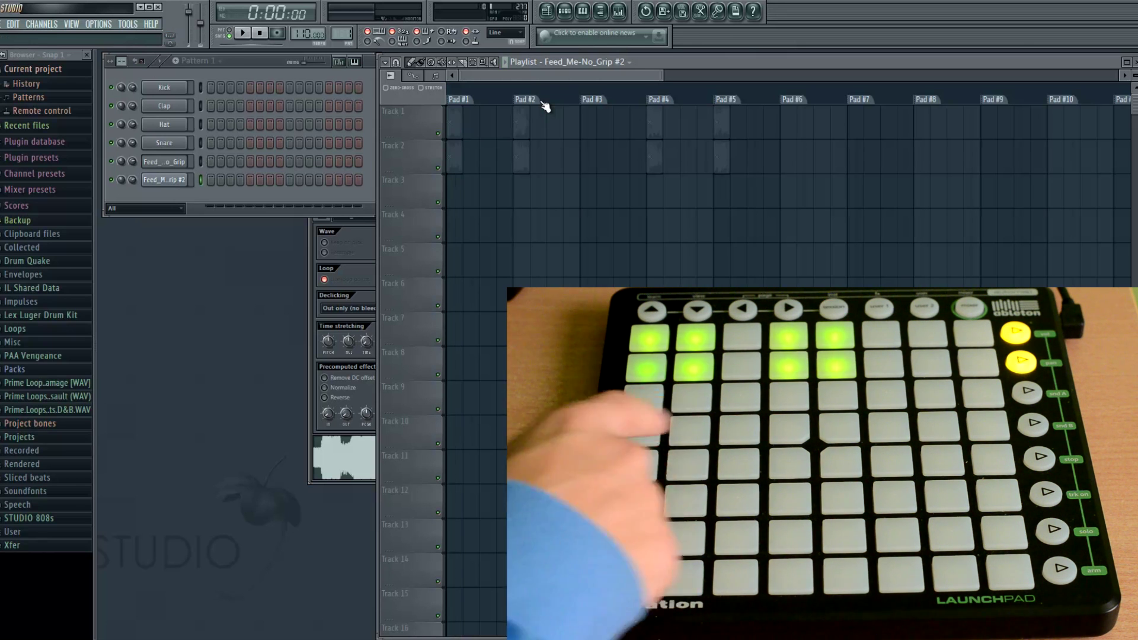
left_click(246, 34)
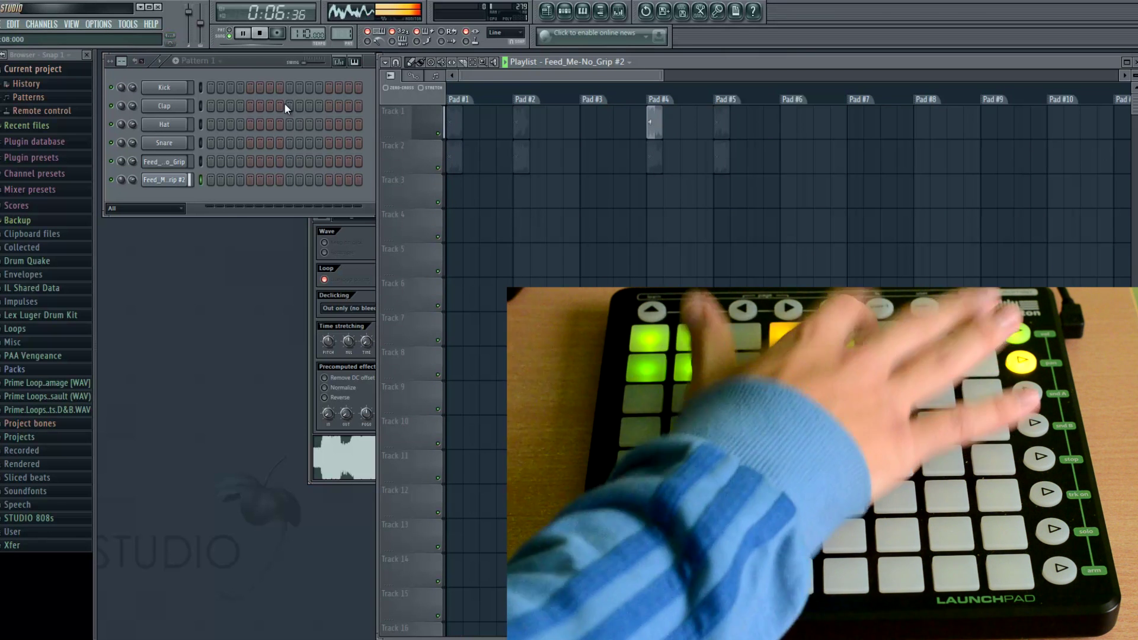
left_click(261, 34)
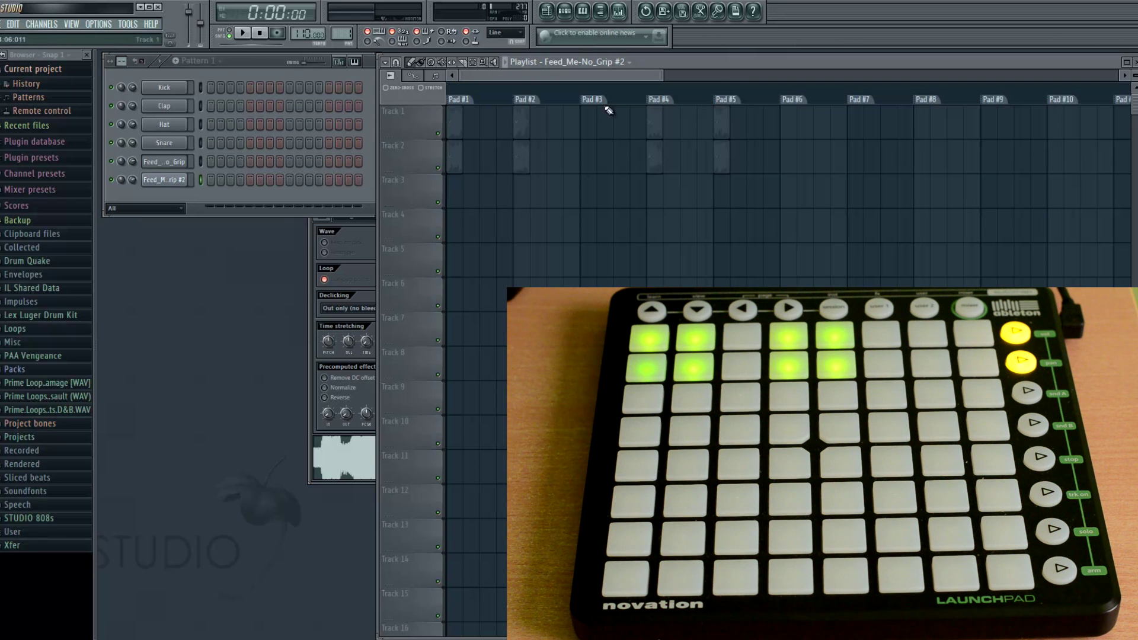
- Set Track 1's performance settings to Hold & stop press, One shot motion and 1 beat trigger sync
right_click(404, 115)
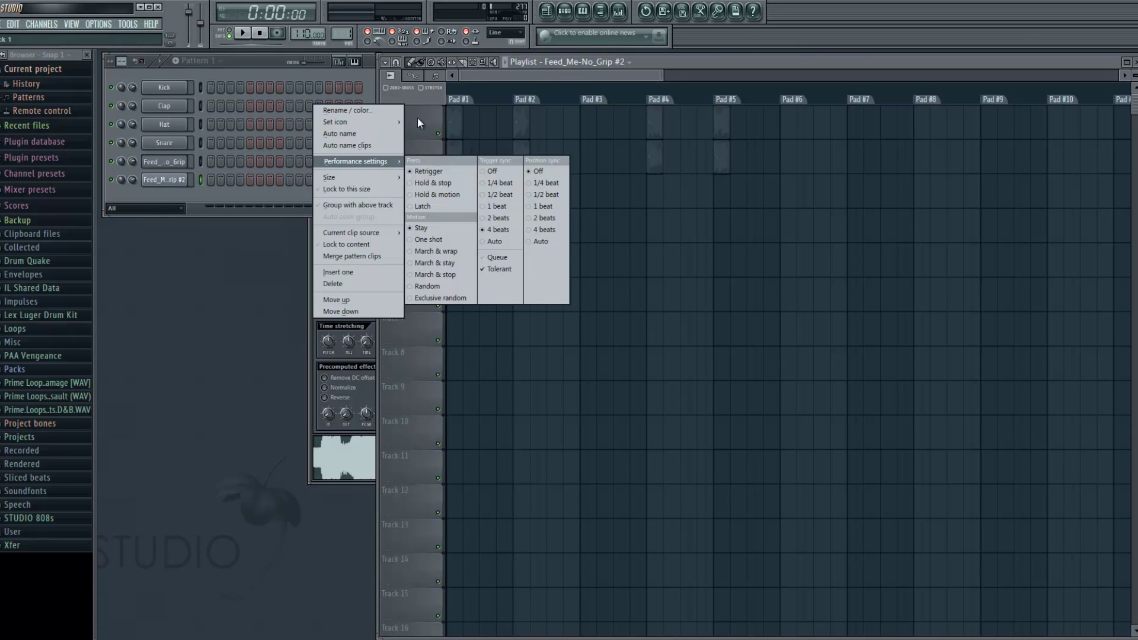
left_click(429, 183)
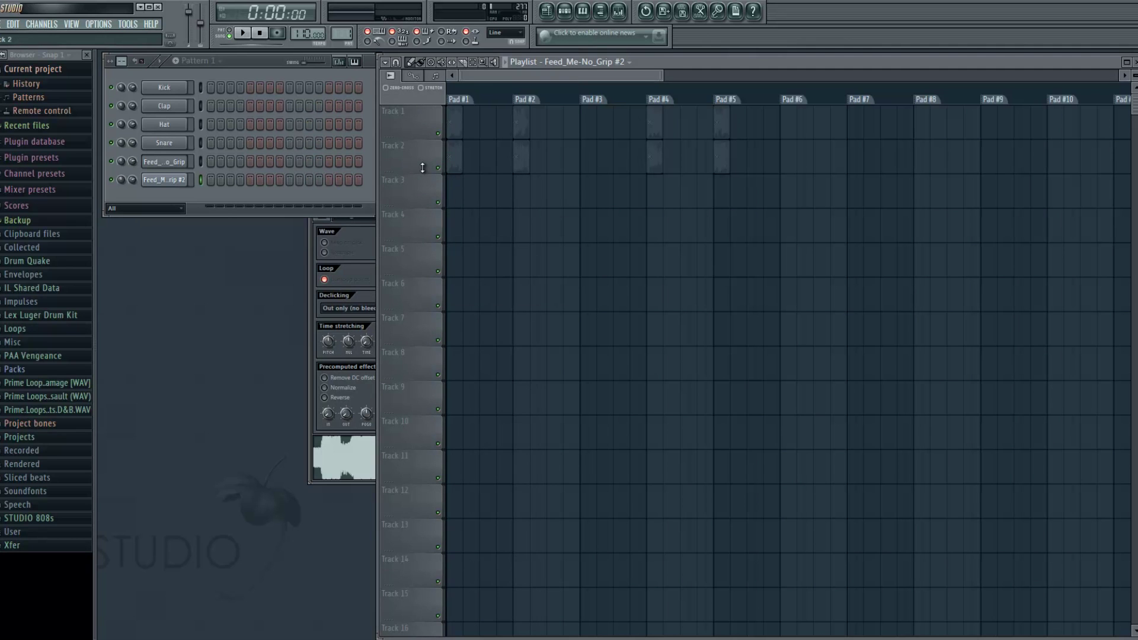
right_click(407, 113)
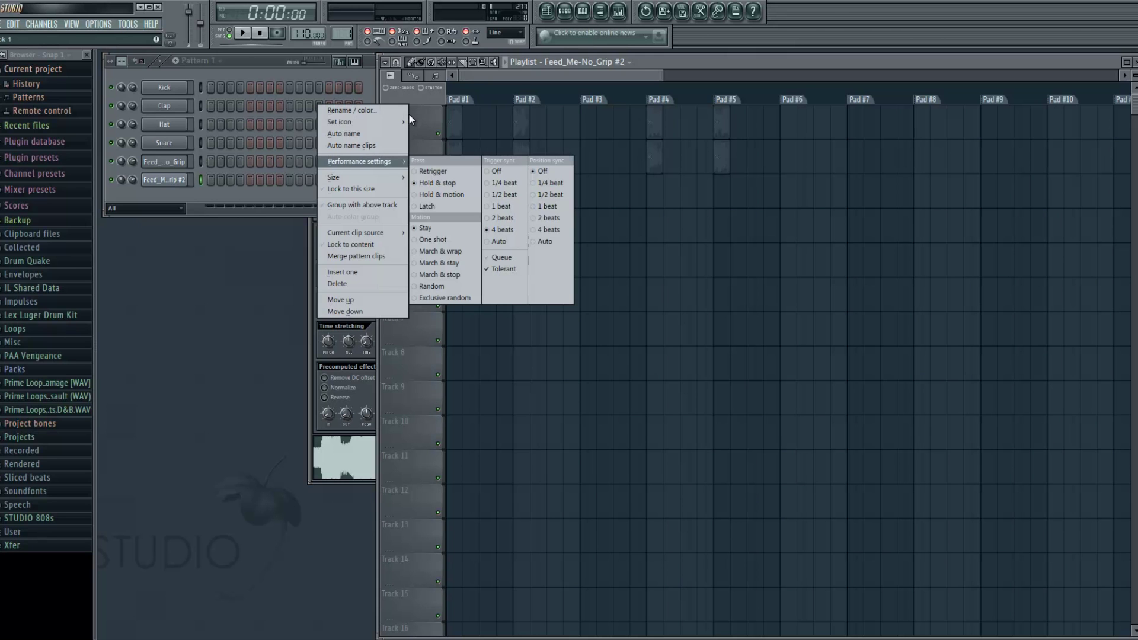
left_click(437, 240)
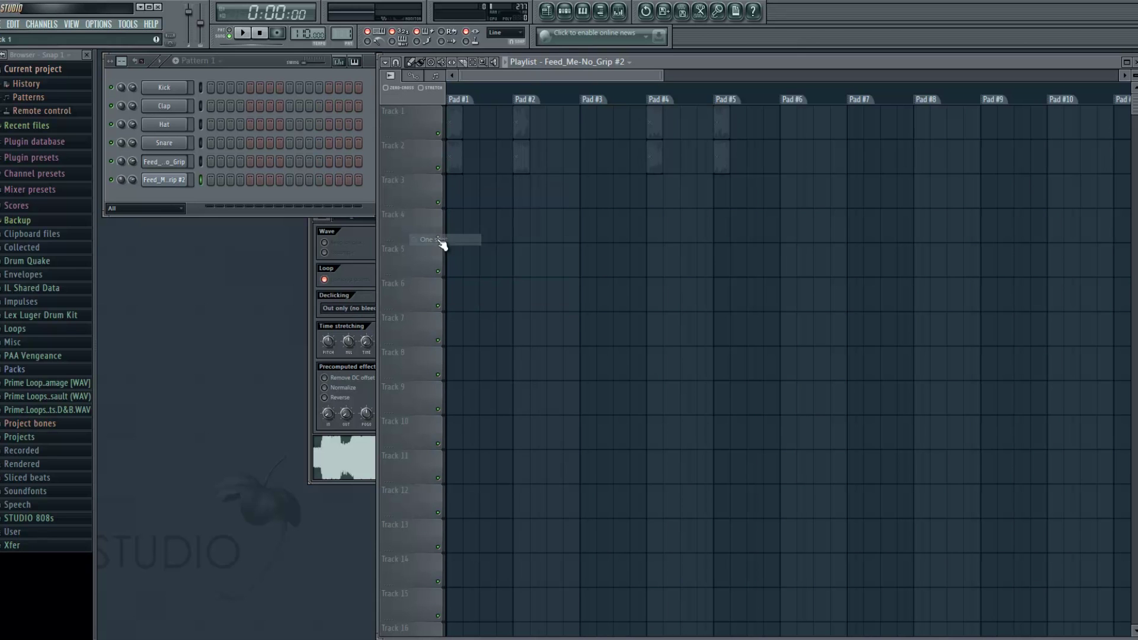
right_click(414, 120)
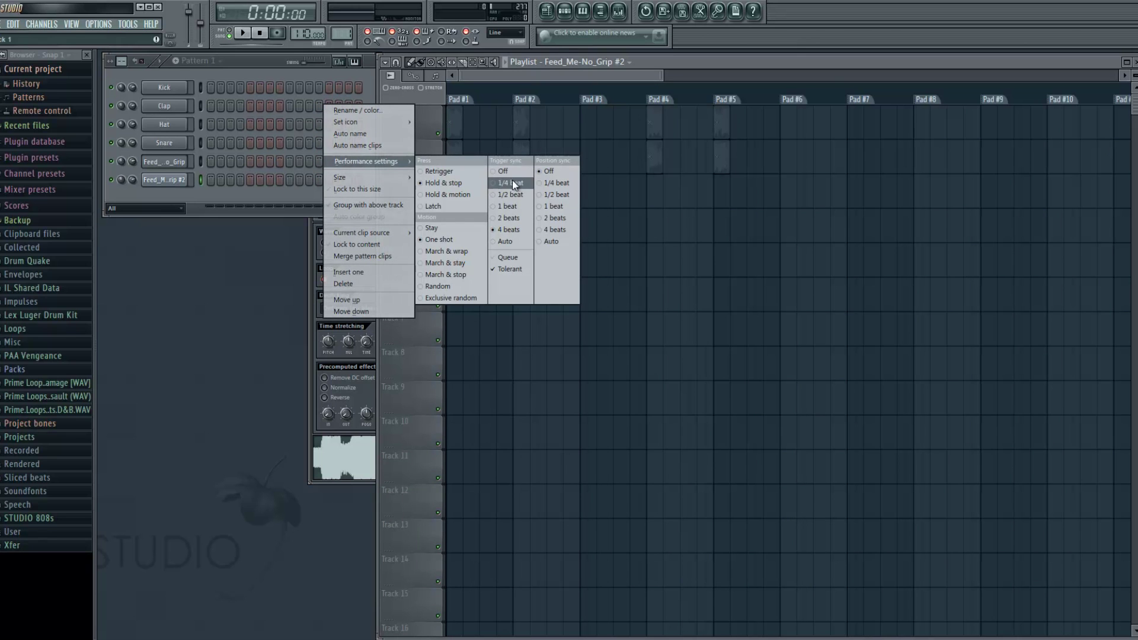
left_click(509, 207)
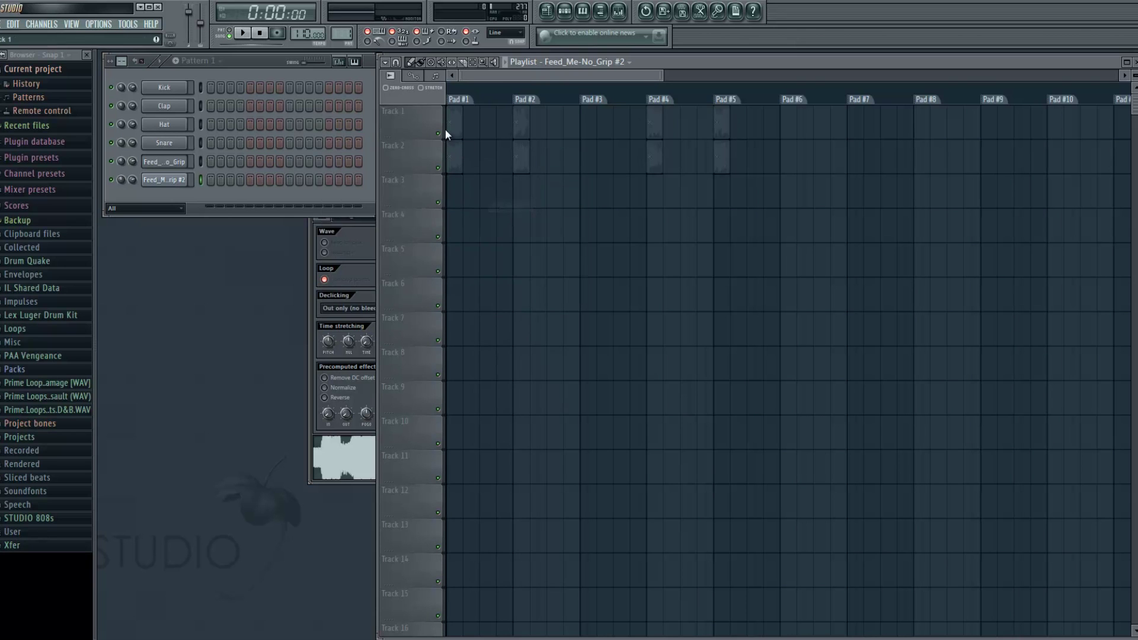
right_click(417, 119)
mouse_move(368, 162)
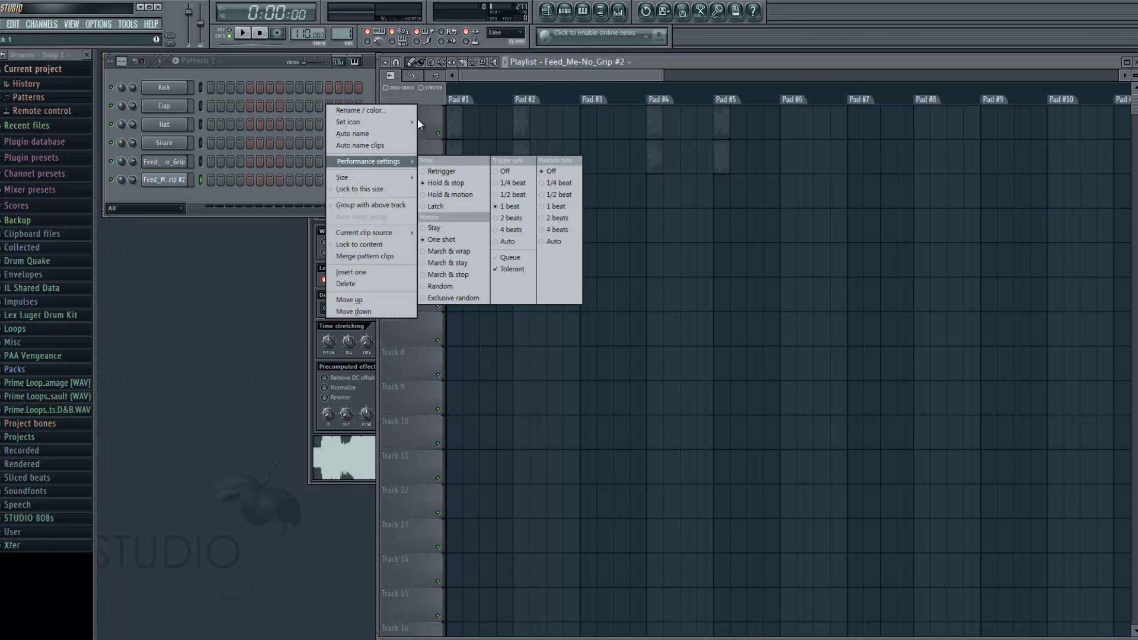
left_click(514, 207)
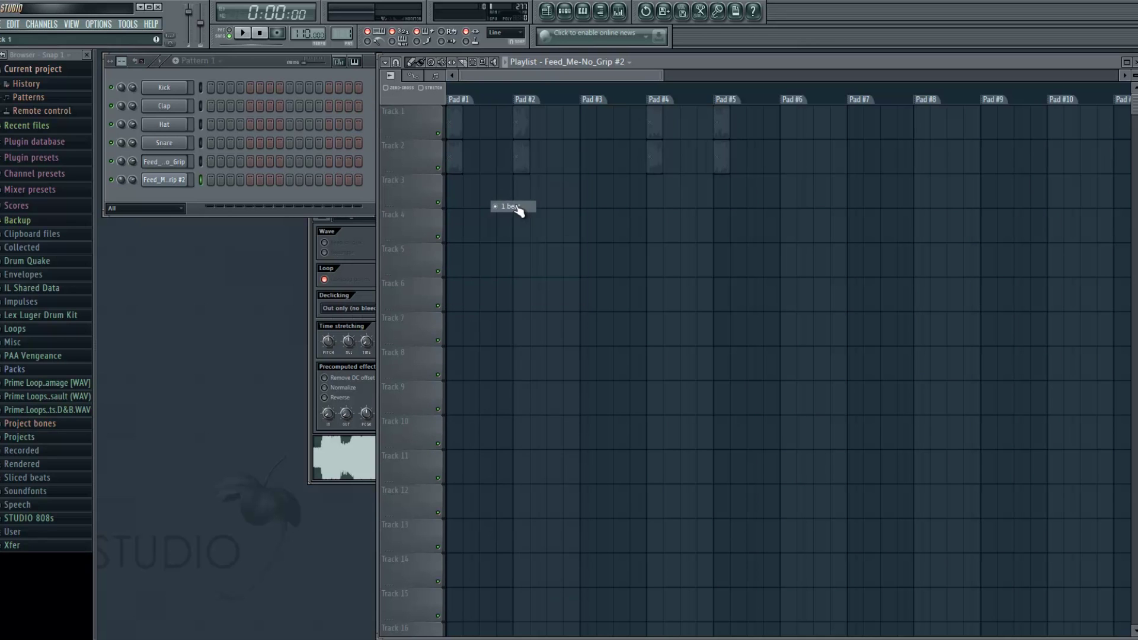
- Set Track 2's performance settings to Hold & stop press, One shot motion and 1 beat trigger sync, and review them
right_click(414, 157)
left_click(451, 217)
right_click(409, 155)
left_click(444, 274)
right_click(404, 154)
left_click(504, 240)
right_click(415, 159)
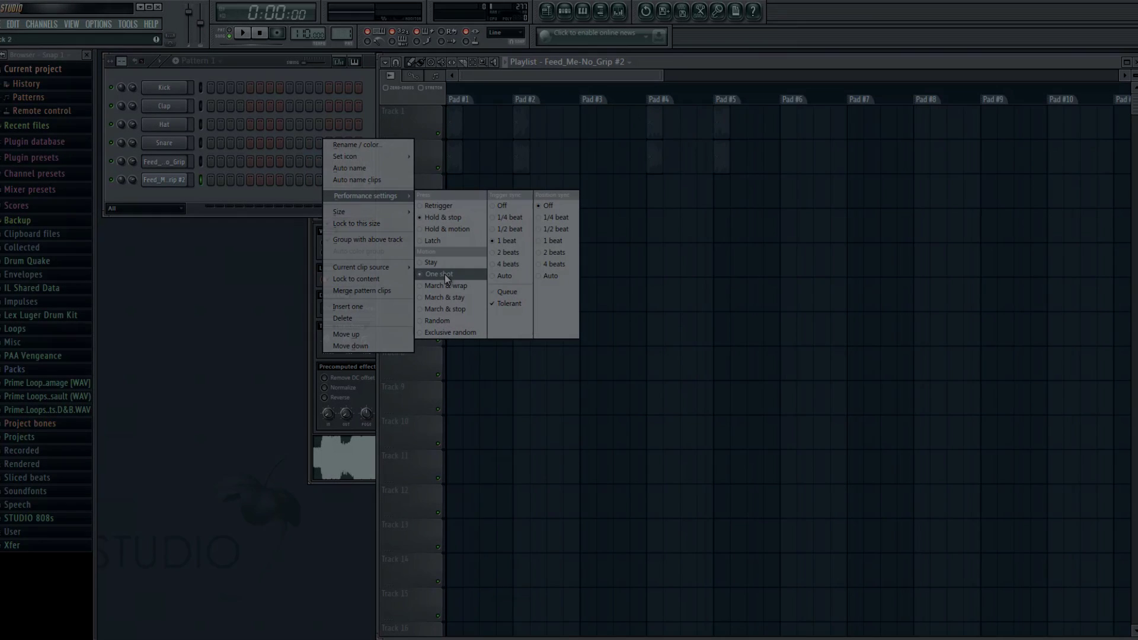